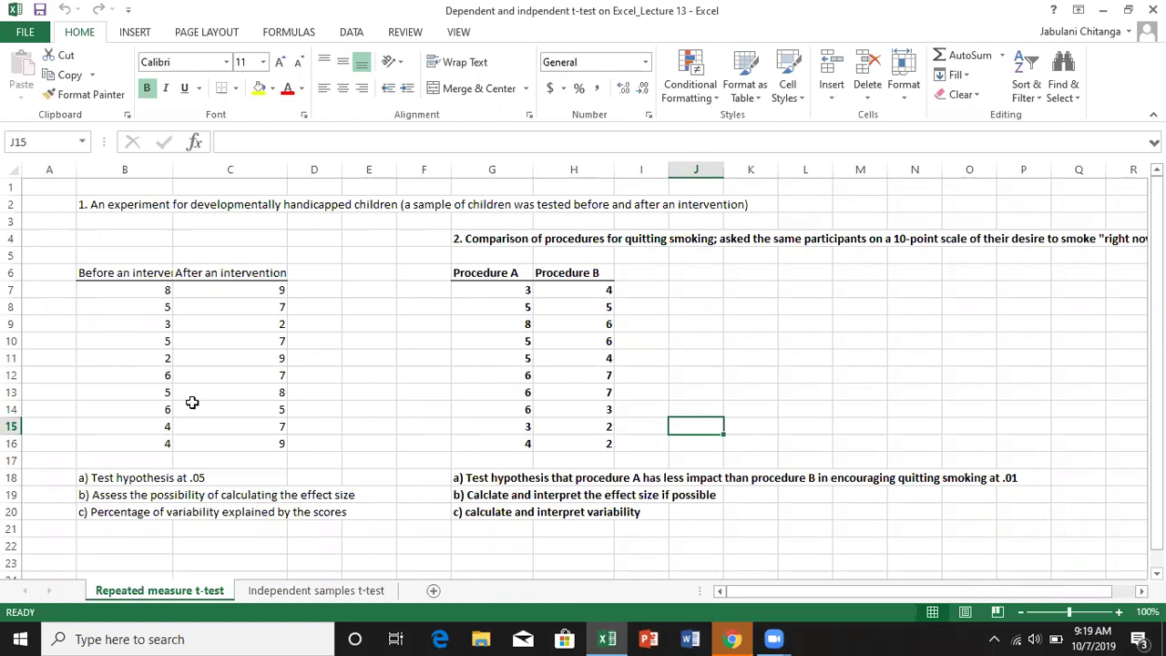
# From Data Analysis, choose 't-Test: Paired Two Sample for Means'.
pyautogui.click(352, 33)
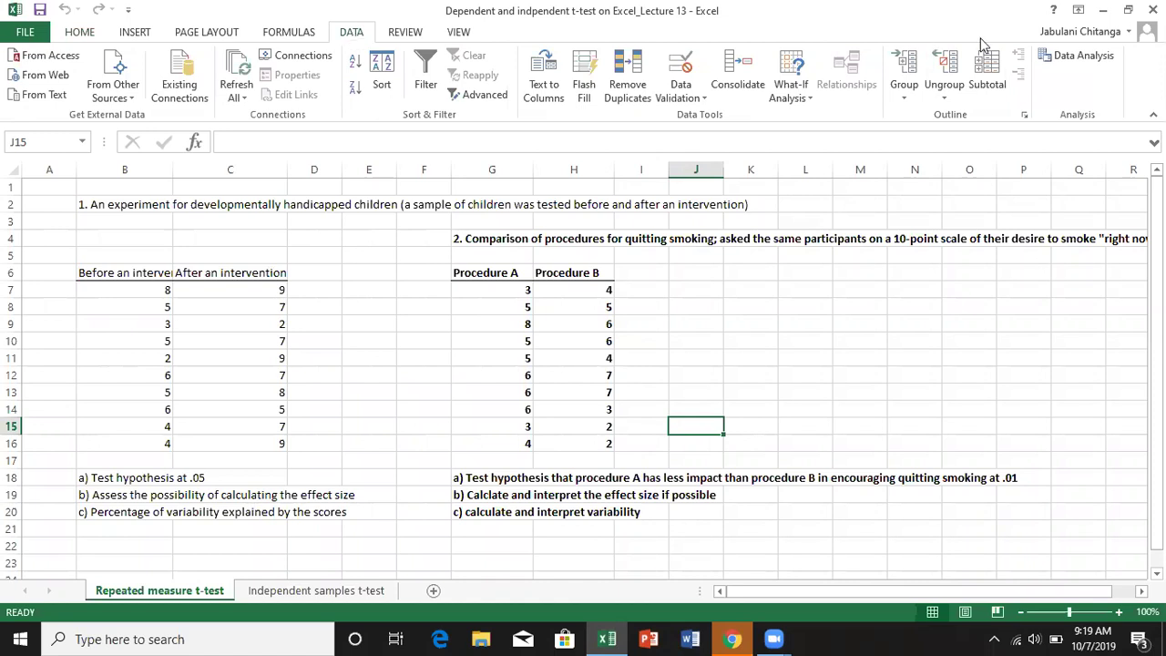
pyautogui.click(1084, 59)
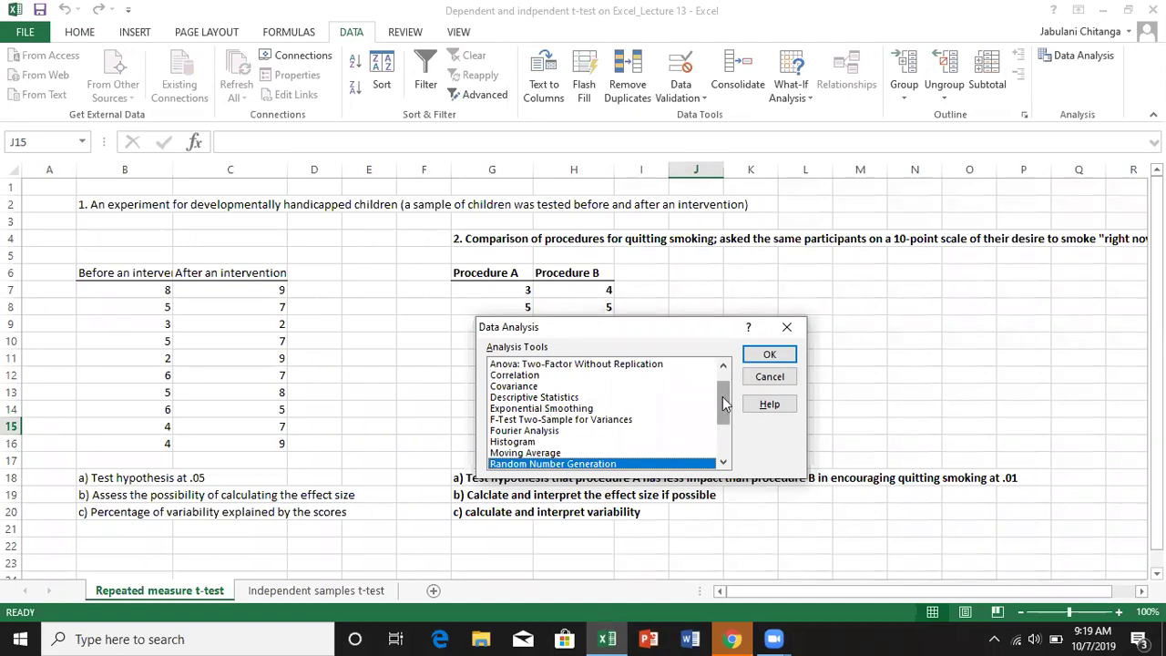
pyautogui.scroll(-2, 725, 418)
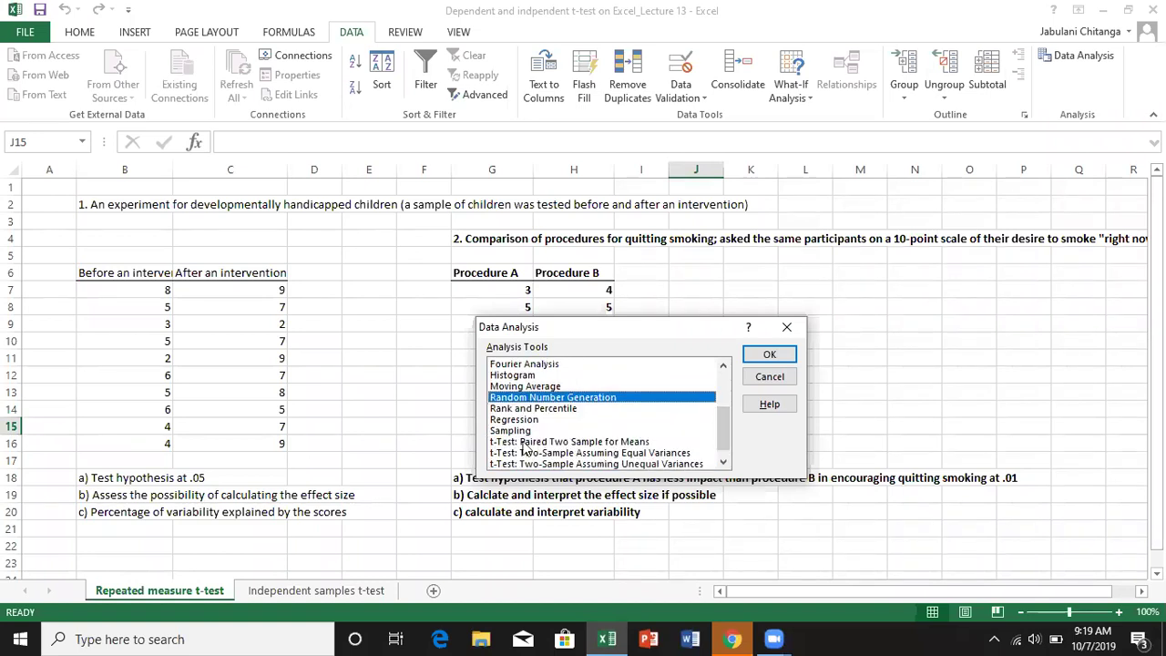
pyautogui.click(578, 442)
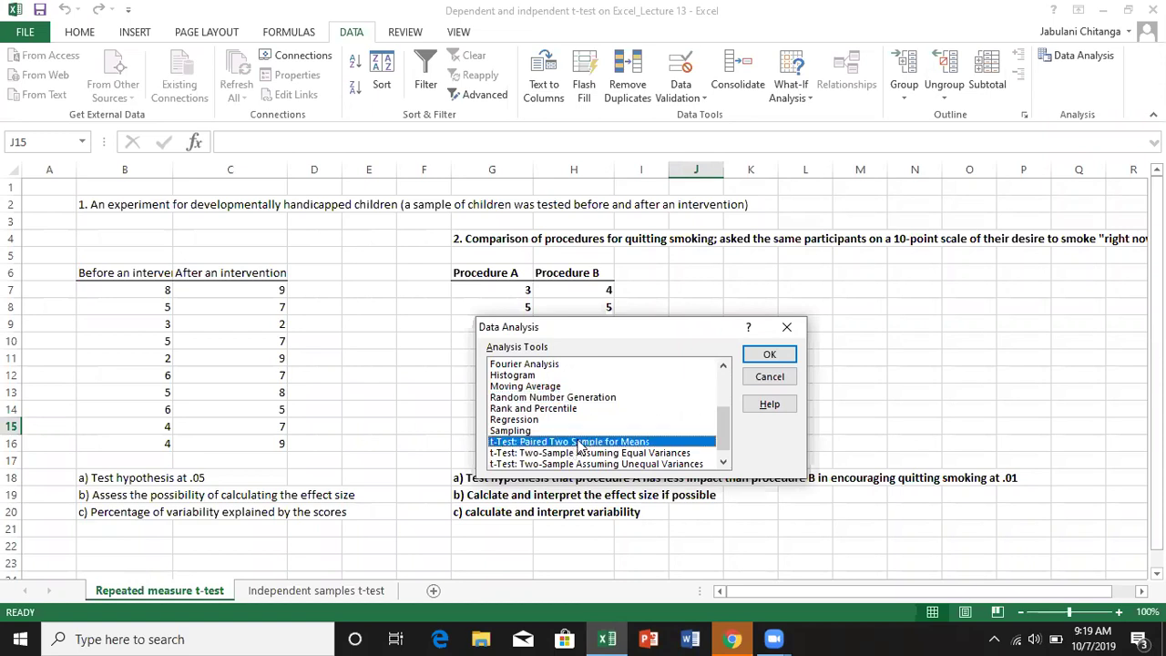
pyautogui.click(769, 357)
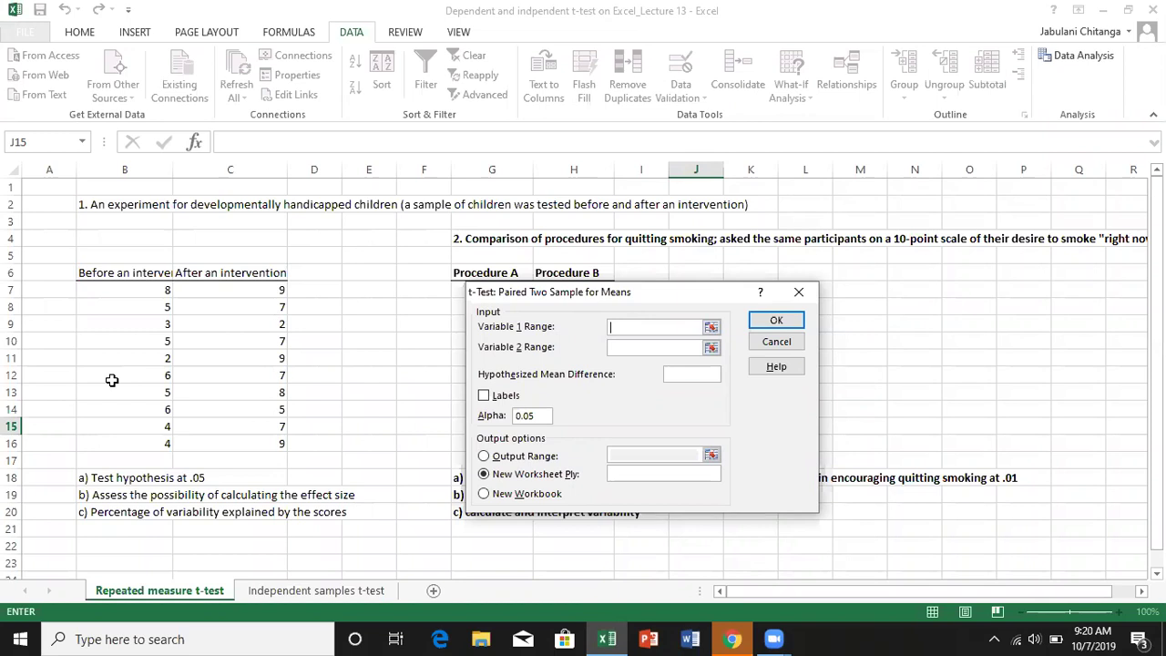
# Set Variable 1 Range to B6:B16 and Variable 2 Range to C6:C16.
pyautogui.click(141, 277)
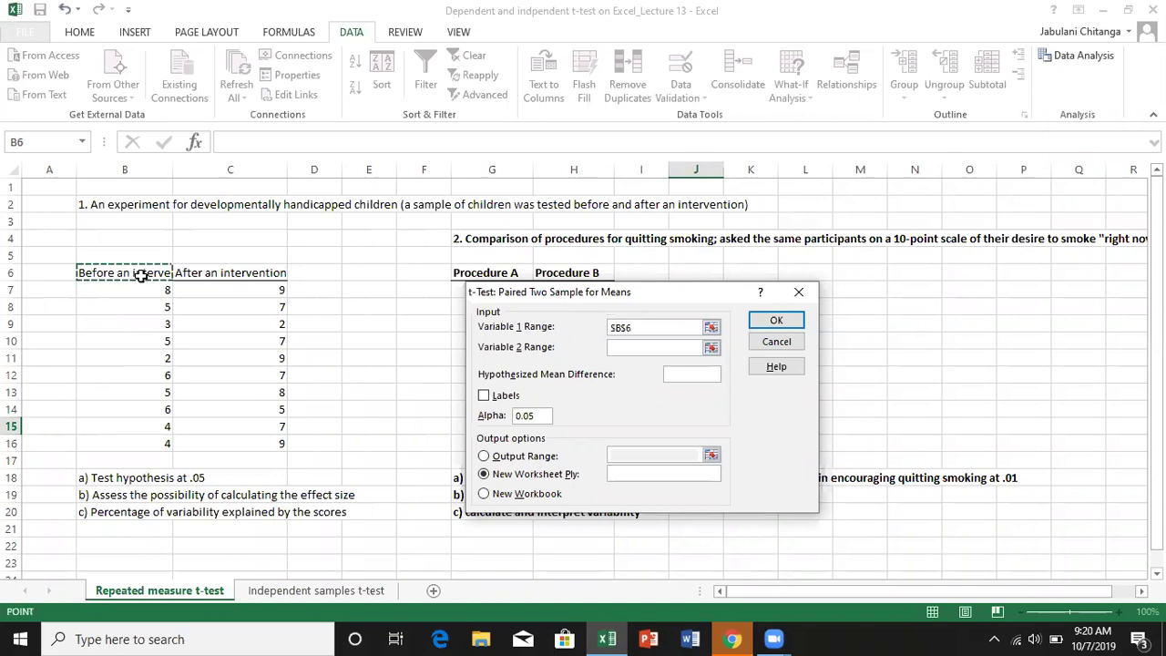
pyautogui.moveTo(141, 277); pyautogui.dragTo(142, 442)
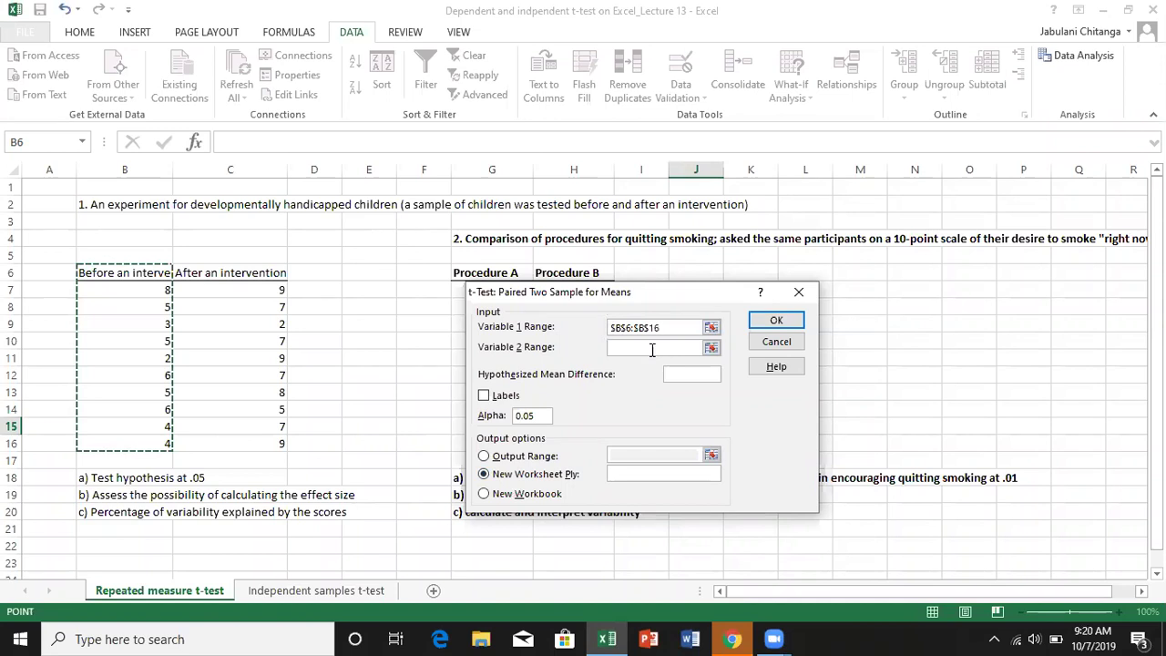
pyautogui.click(641, 345)
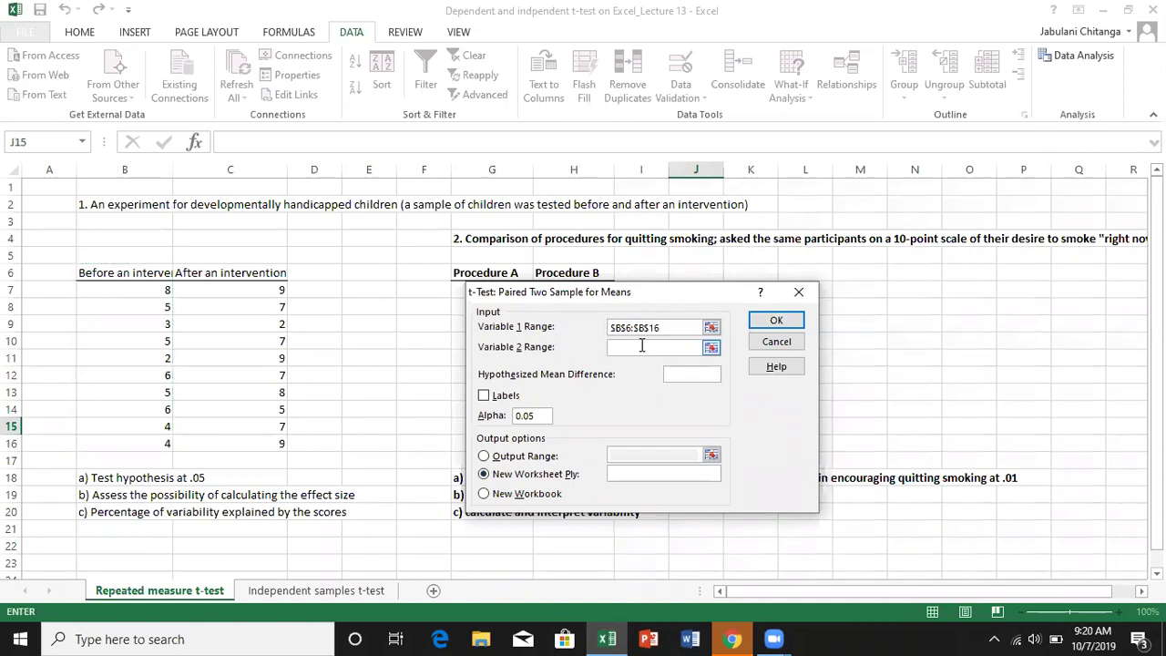
pyautogui.click(250, 274)
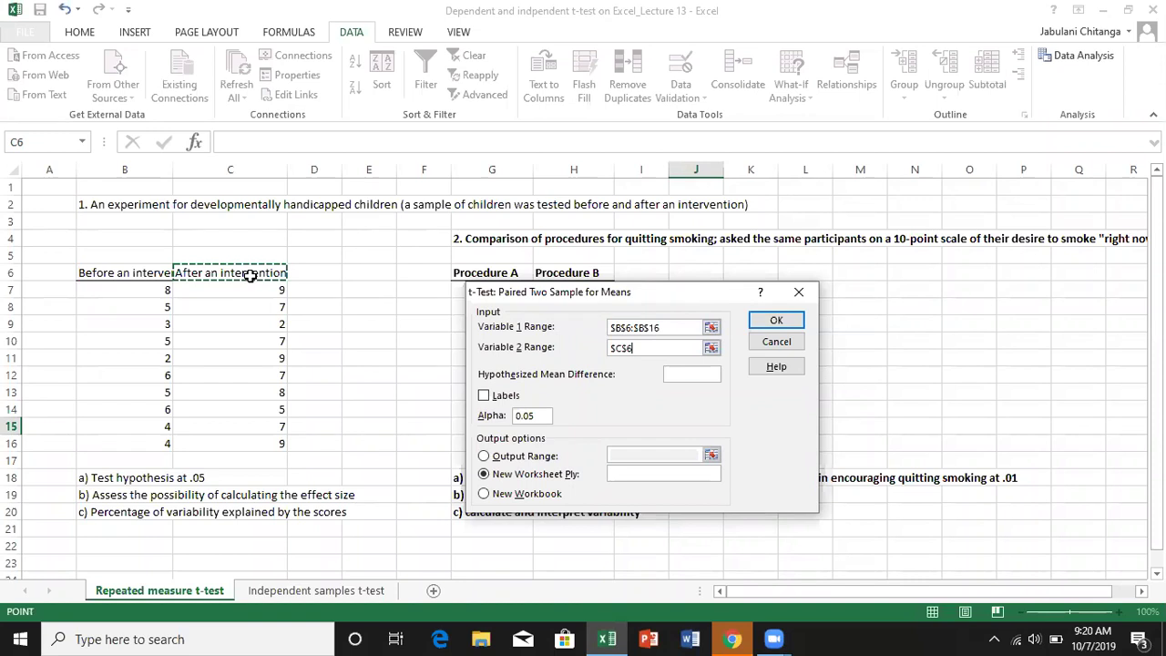
pyautogui.moveTo(249, 274); pyautogui.dragTo(257, 441)
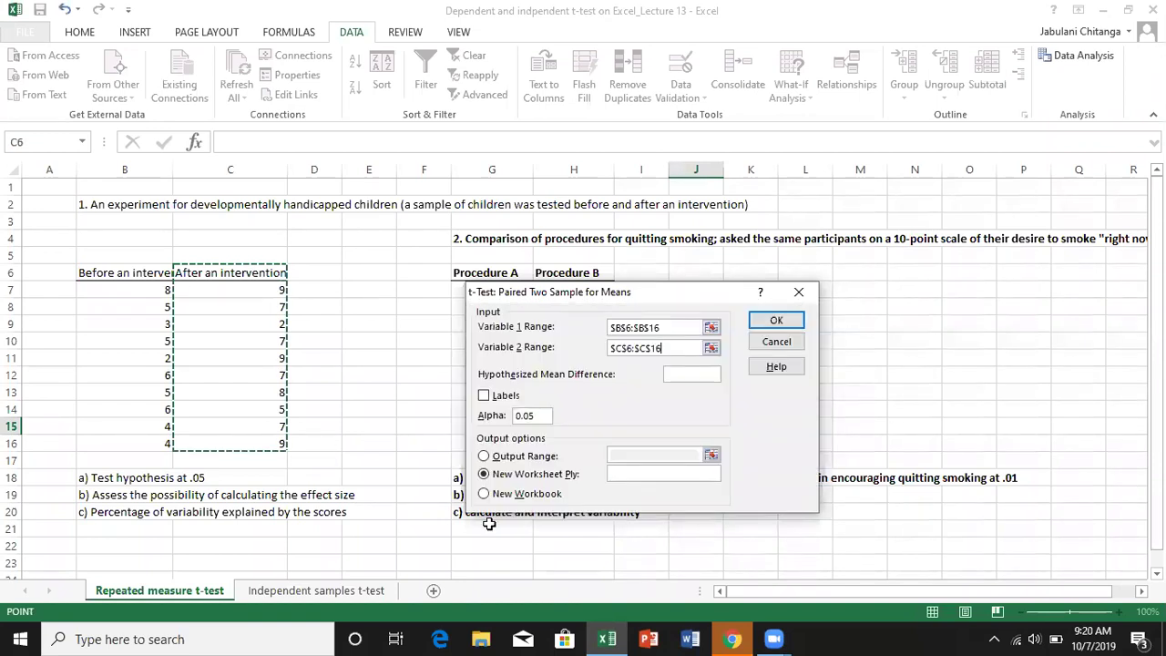
pyautogui.click(682, 375)
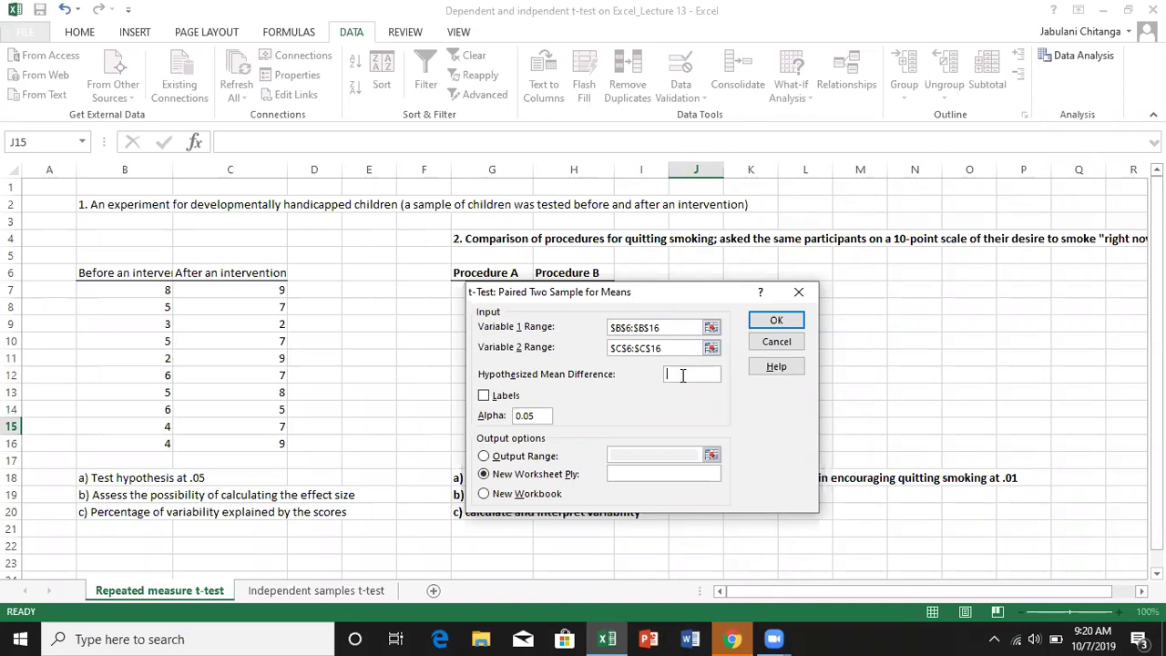
# Enter 0 as the hypothesized mean difference and turn on Labels.
pyautogui.write('0')
pyautogui.click(483, 395)
# Output the t-test to a new worksheet and widen columns A, B and C to fit.
pyautogui.click(773, 319)
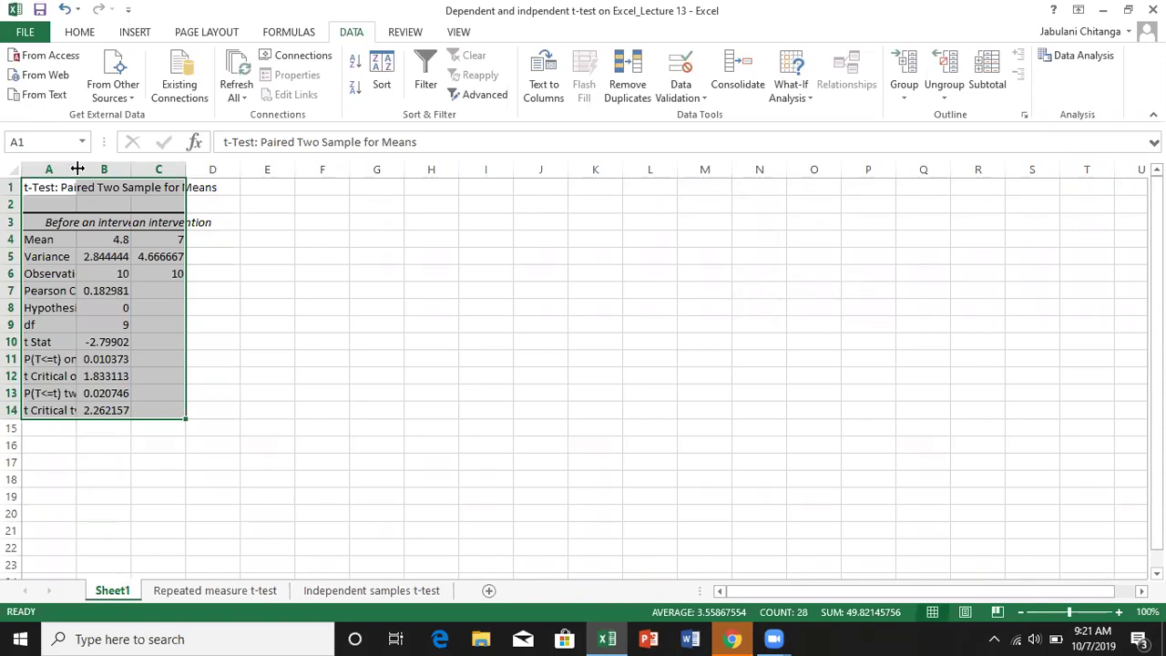
pyautogui.moveTo(77, 169); pyautogui.dragTo(200, 169)
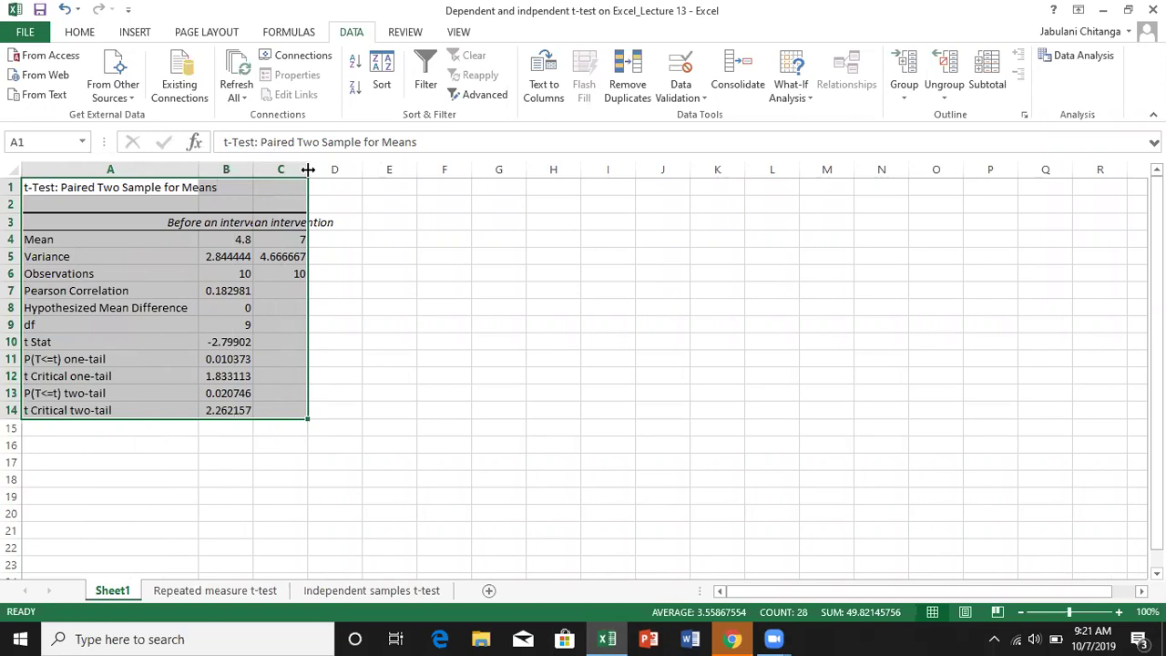
pyautogui.moveTo(308, 170); pyautogui.dragTo(356, 171)
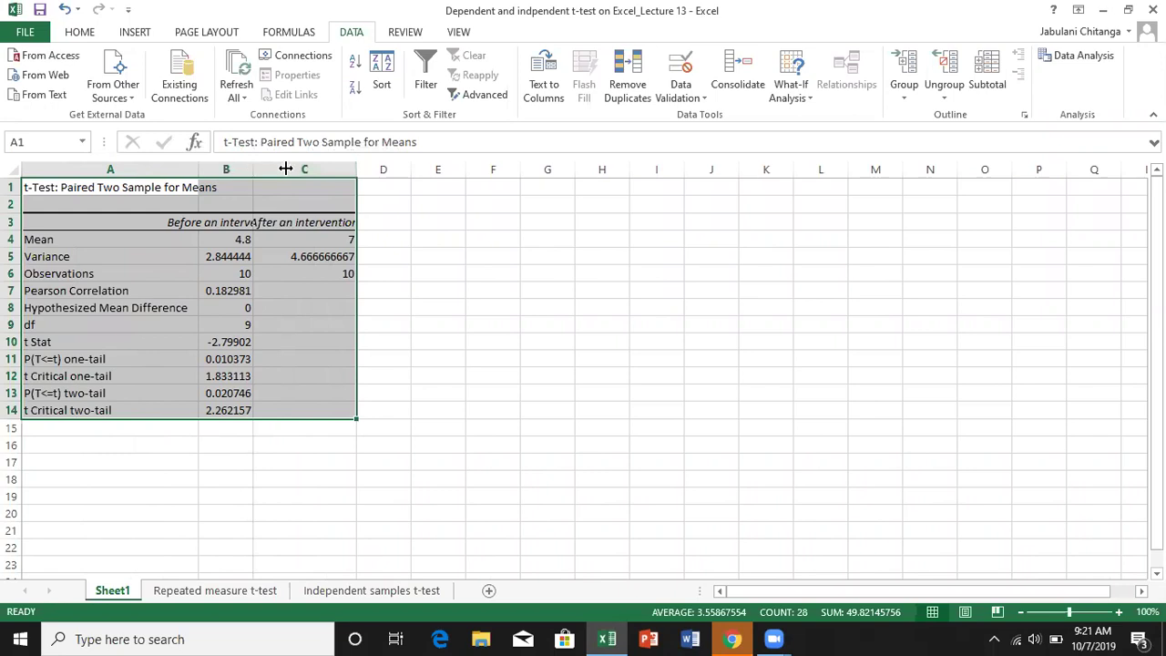
pyautogui.moveTo(286, 168); pyautogui.dragTo(285, 168)
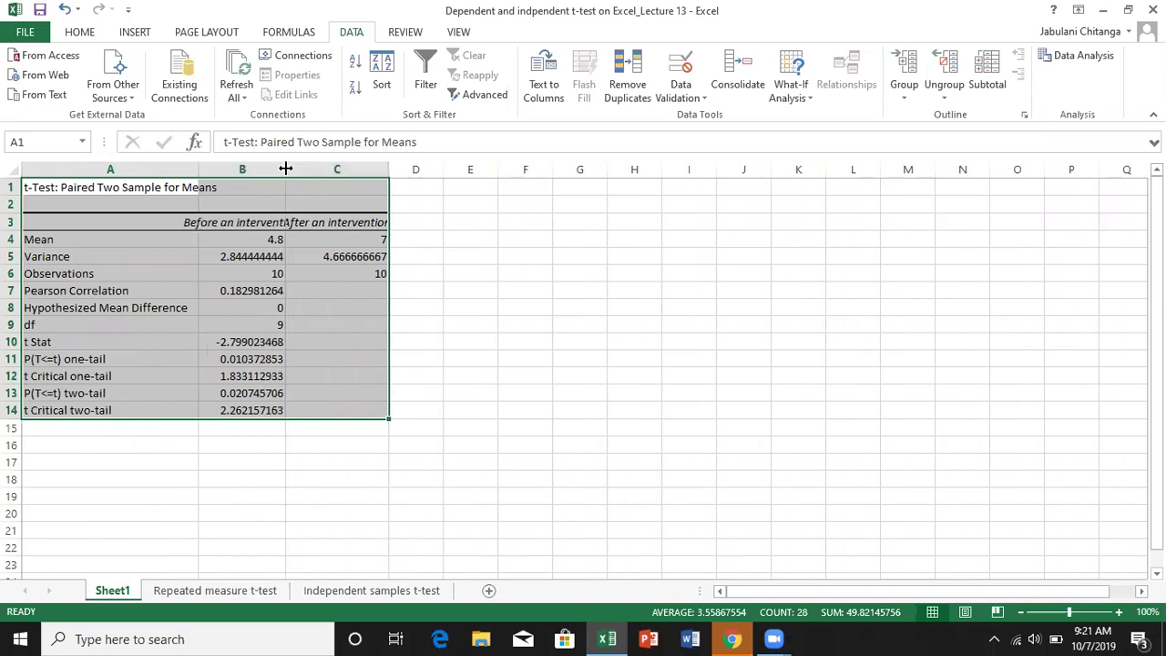
pyautogui.moveTo(306, 168); pyautogui.dragTo(307, 168)
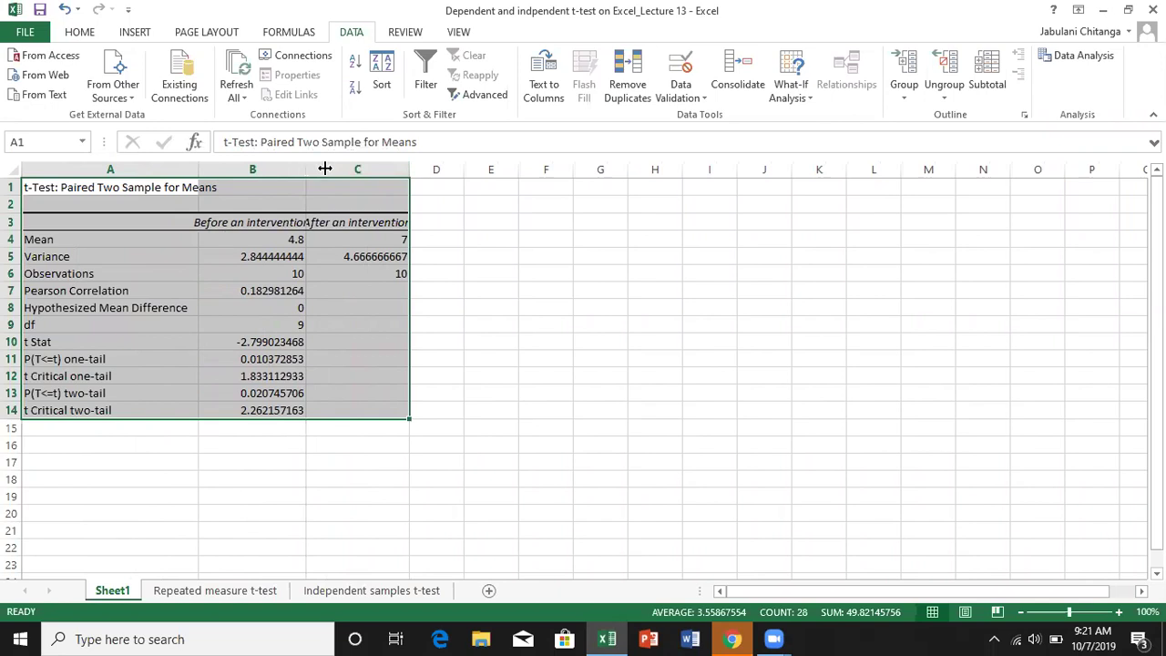
pyautogui.moveTo(325, 169); pyautogui.dragTo(429, 168)
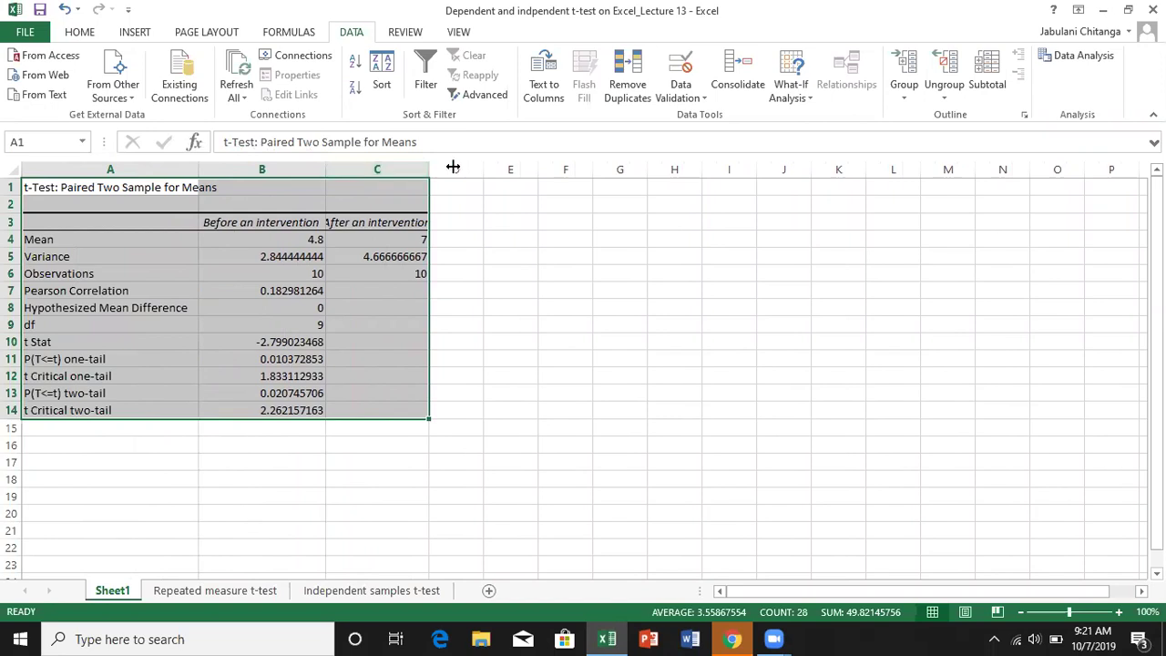
pyautogui.moveTo(453, 168); pyautogui.dragTo(453, 168)
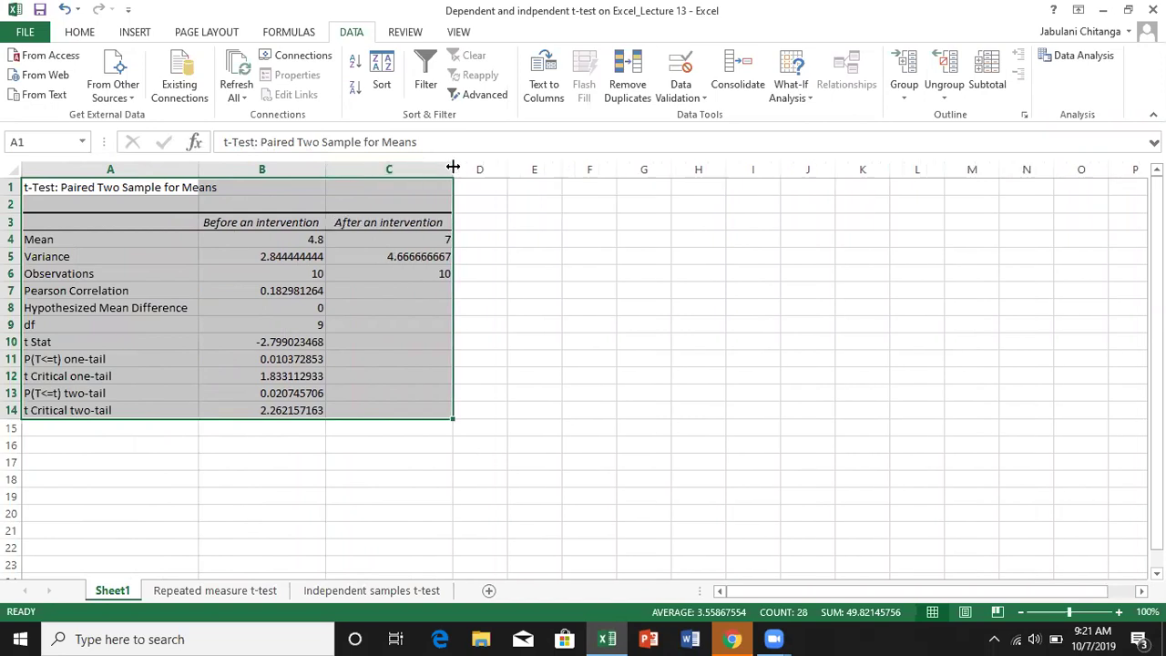
# Format the t-test output cells as Number with 2 decimal places.
pyautogui.rightClick(215, 293)
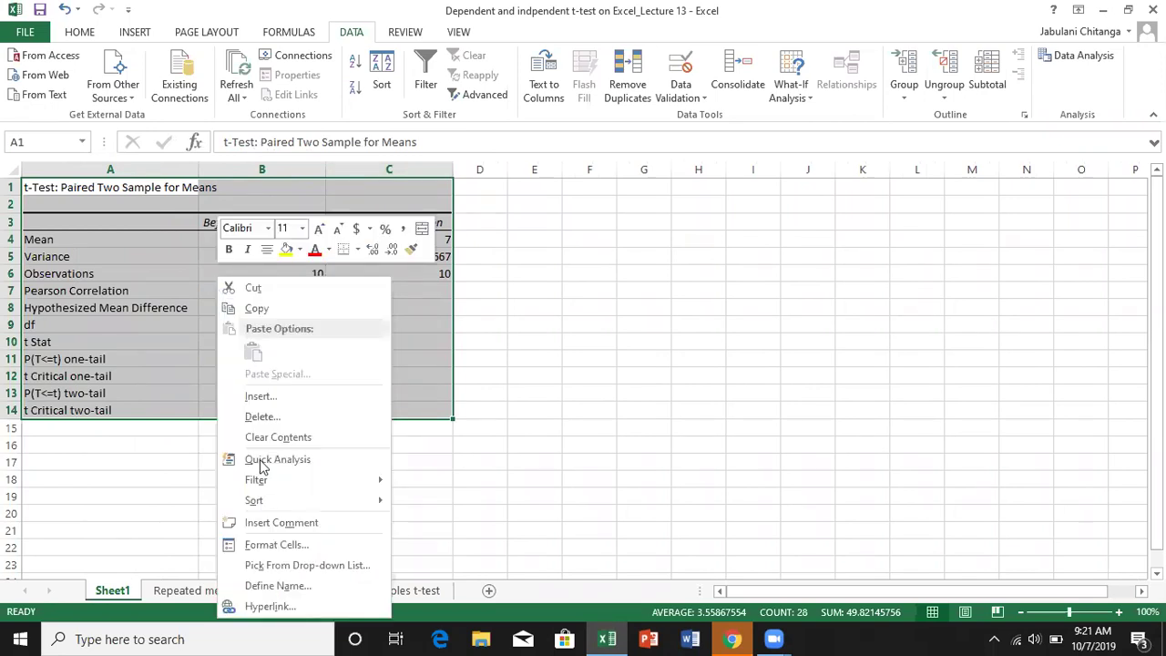
pyautogui.click(282, 545)
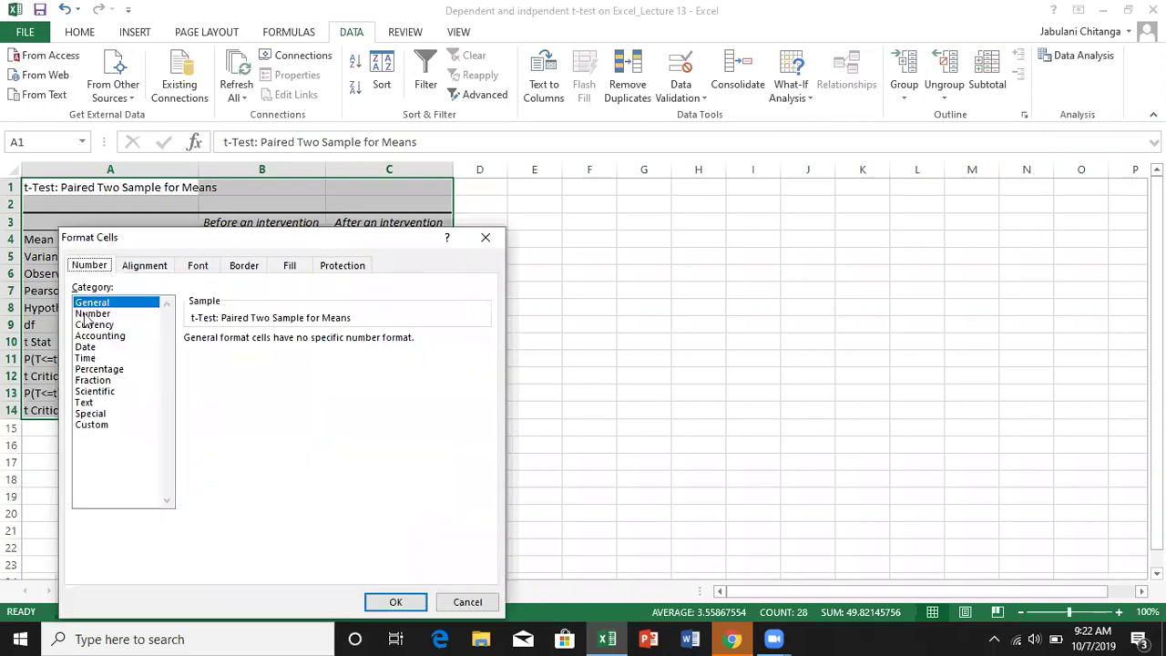
pyautogui.click(92, 314)
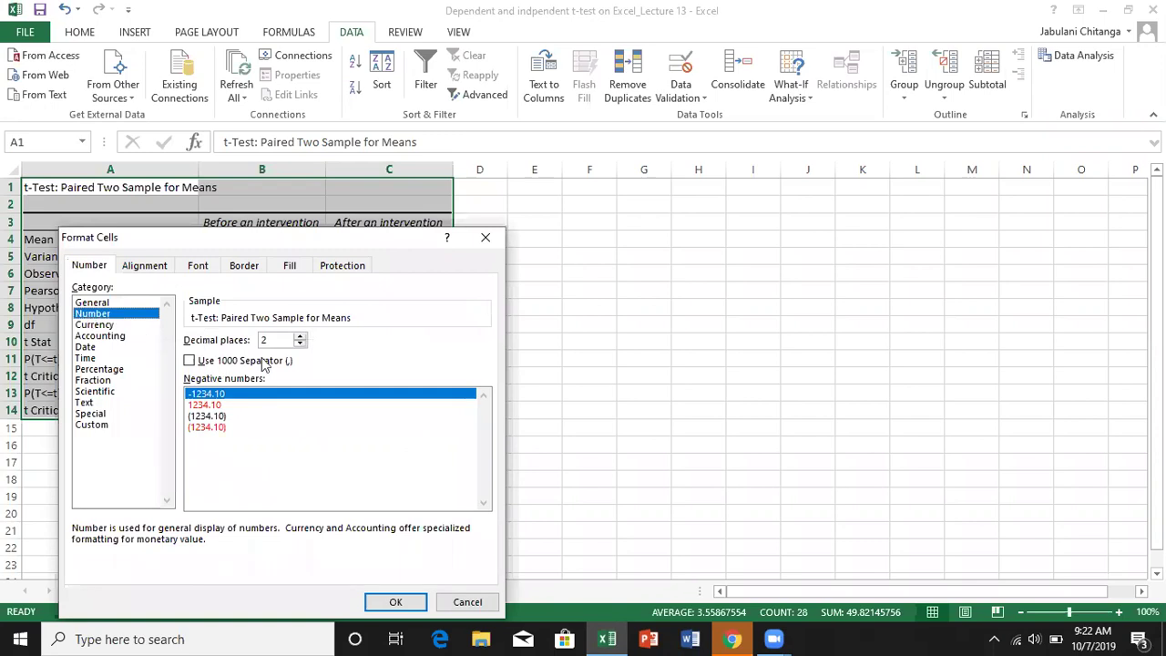
pyautogui.click(396, 604)
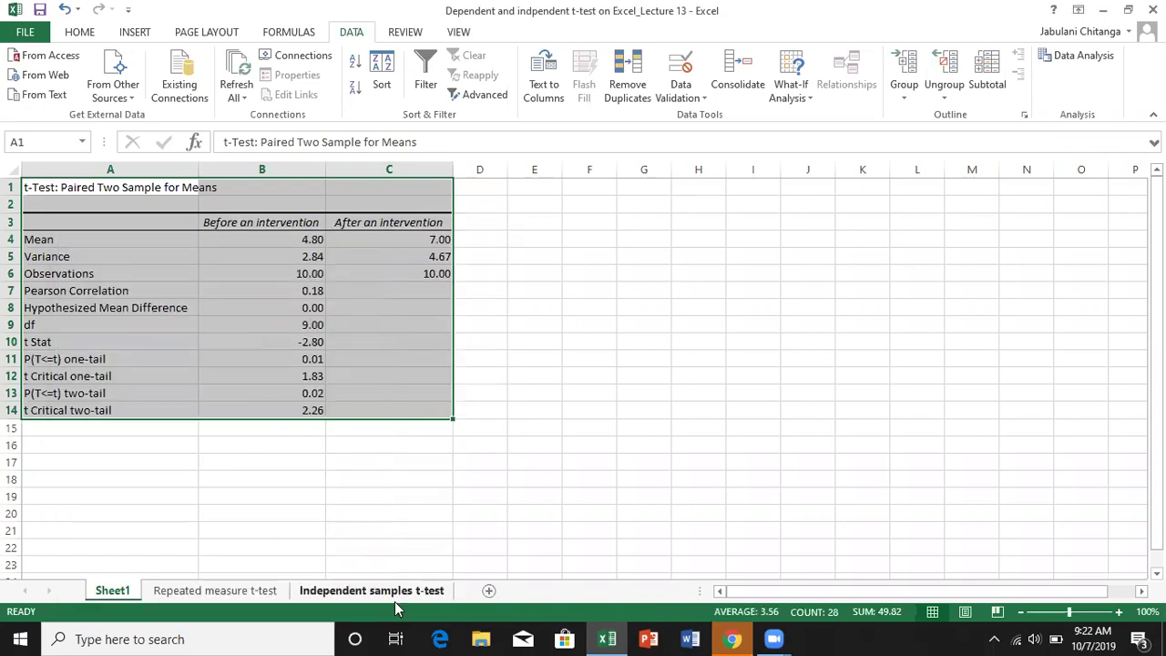
# Highlight the one-tail p-value in B11 with a yellow fill.
pyautogui.click(489, 423)
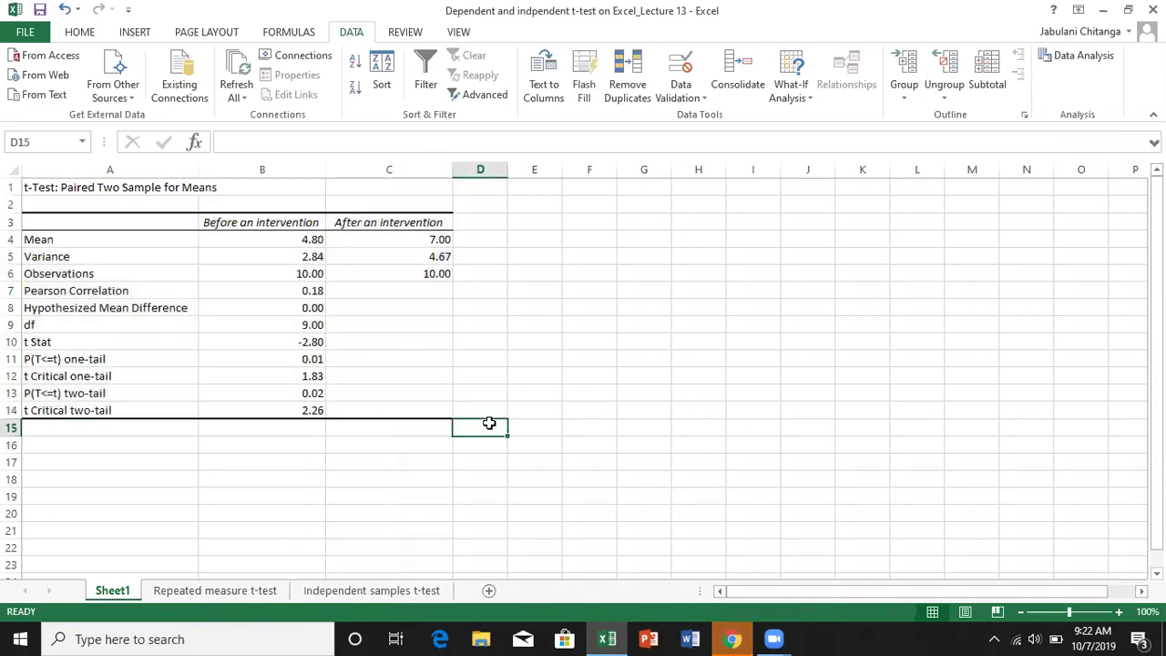
pyautogui.click(313, 326)
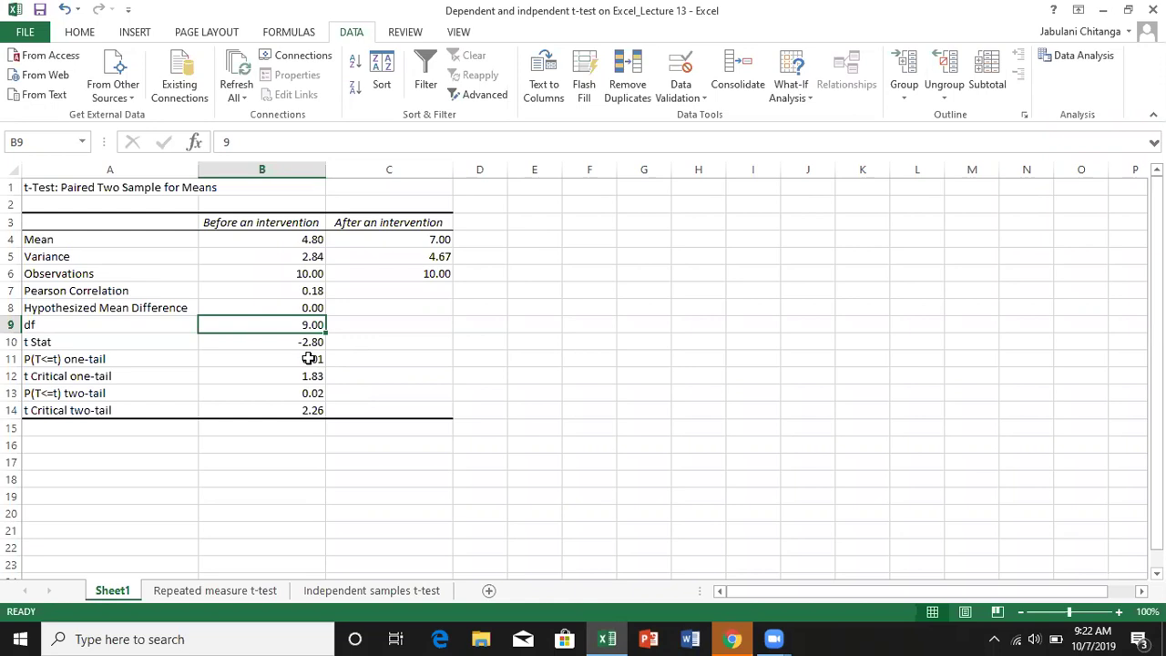
pyautogui.press('Down')
pyautogui.press('Down')
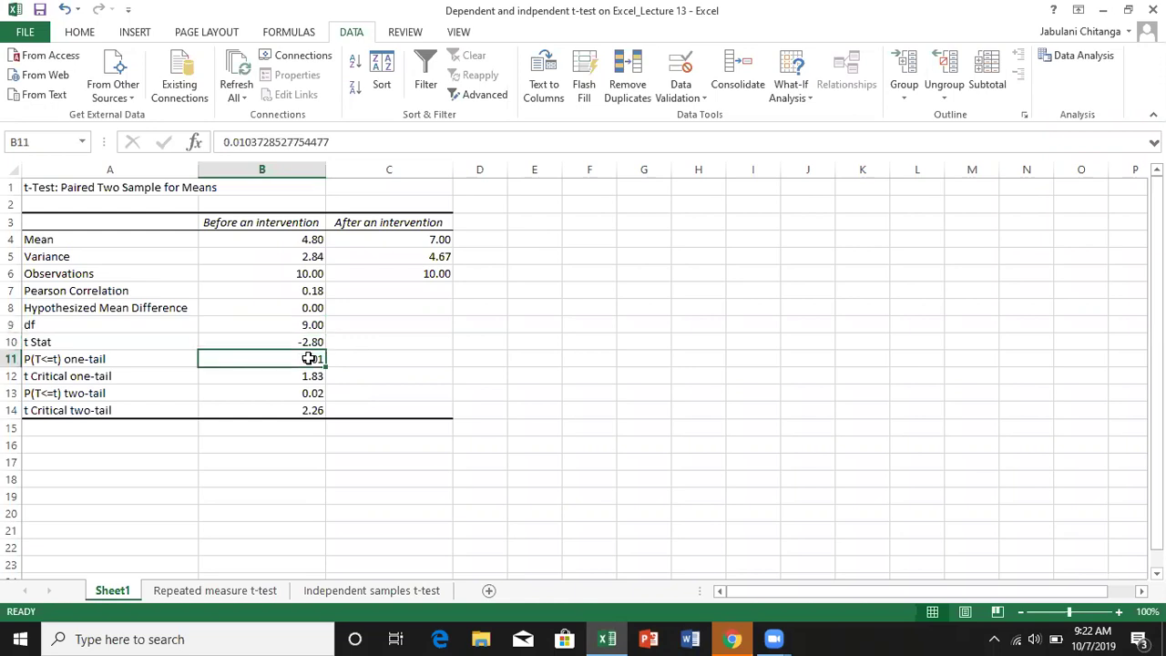
pyautogui.click(79, 32)
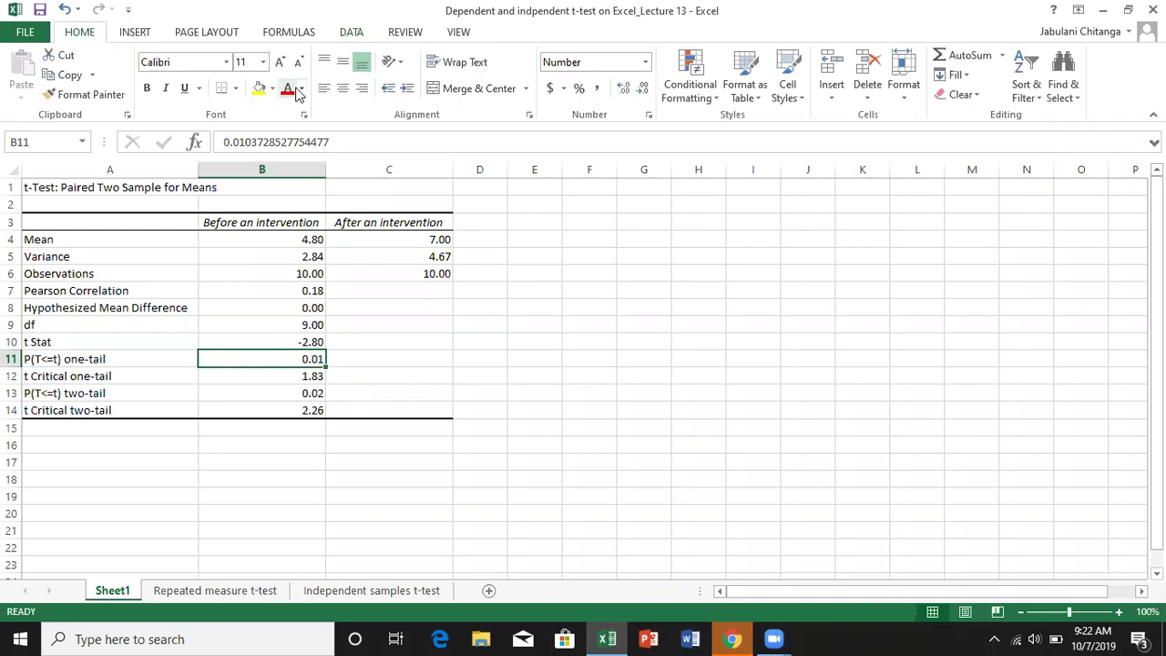
pyautogui.click(259, 90)
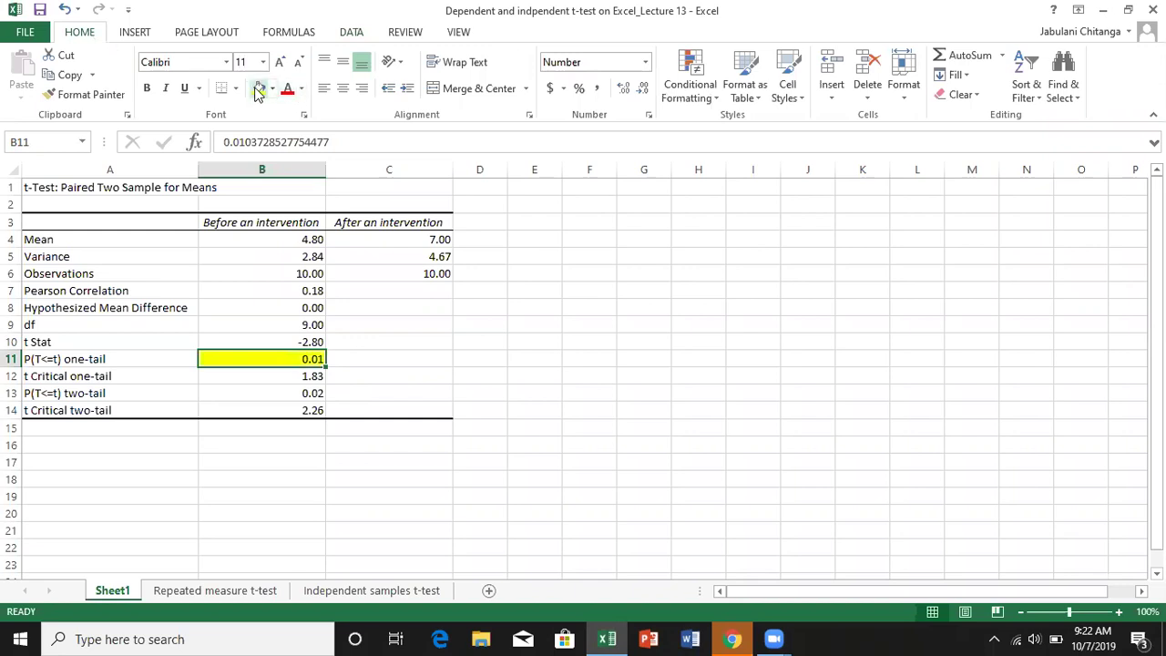
pyautogui.click(314, 395)
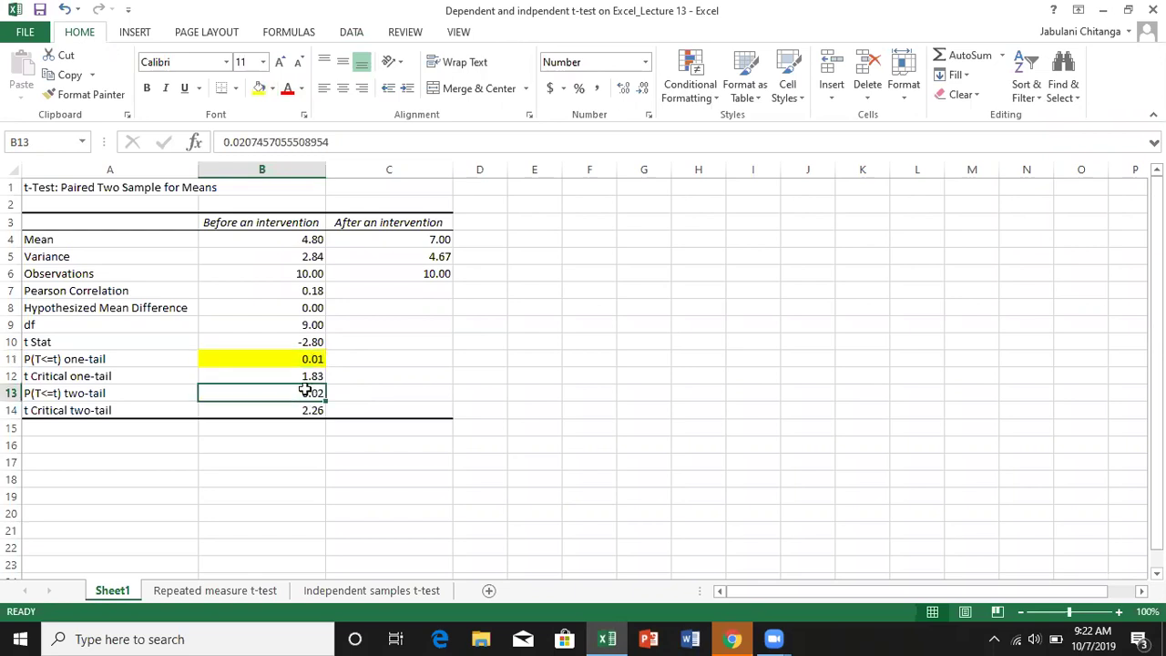
pyautogui.click(272, 89)
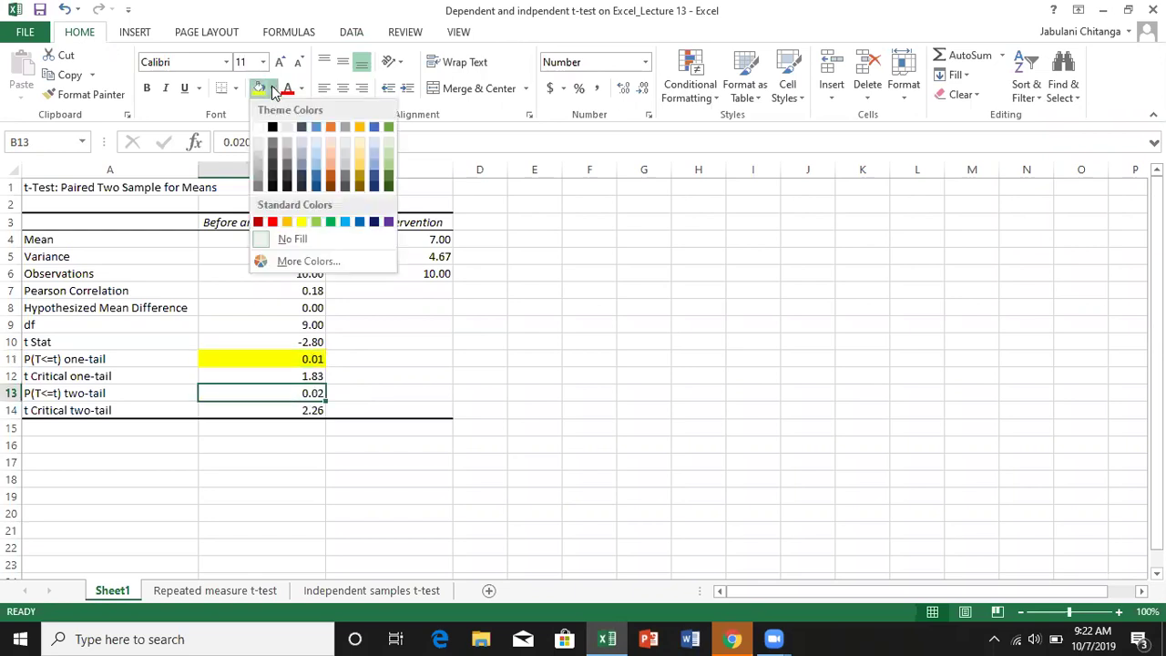
pyautogui.click(314, 129)
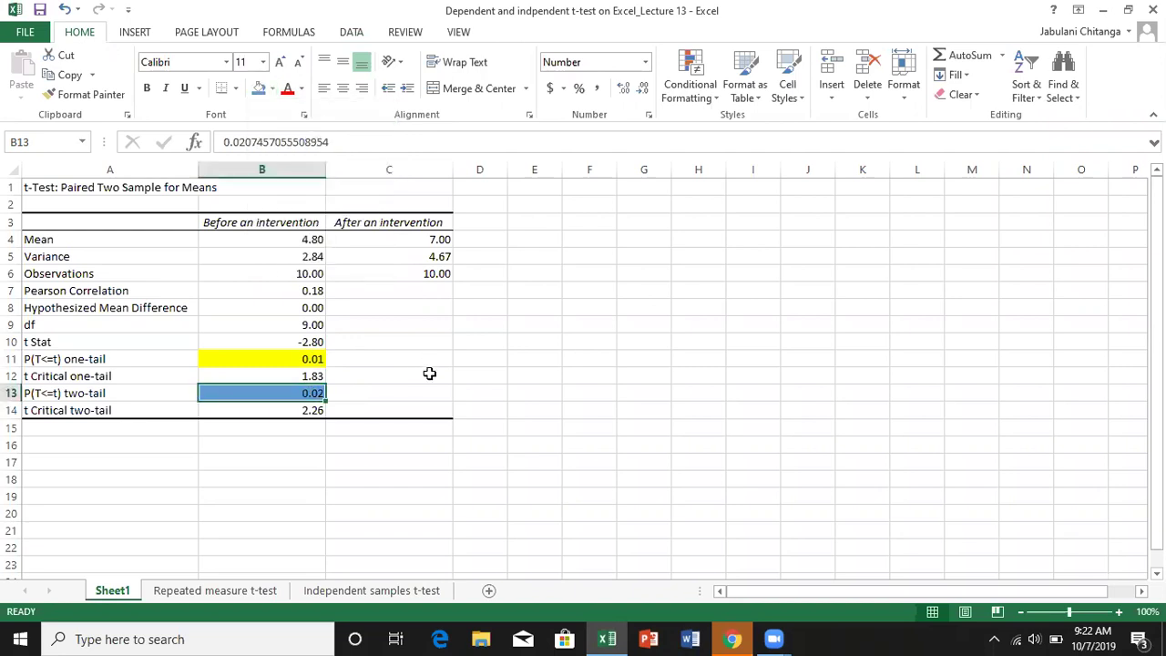
pyautogui.click(429, 374)
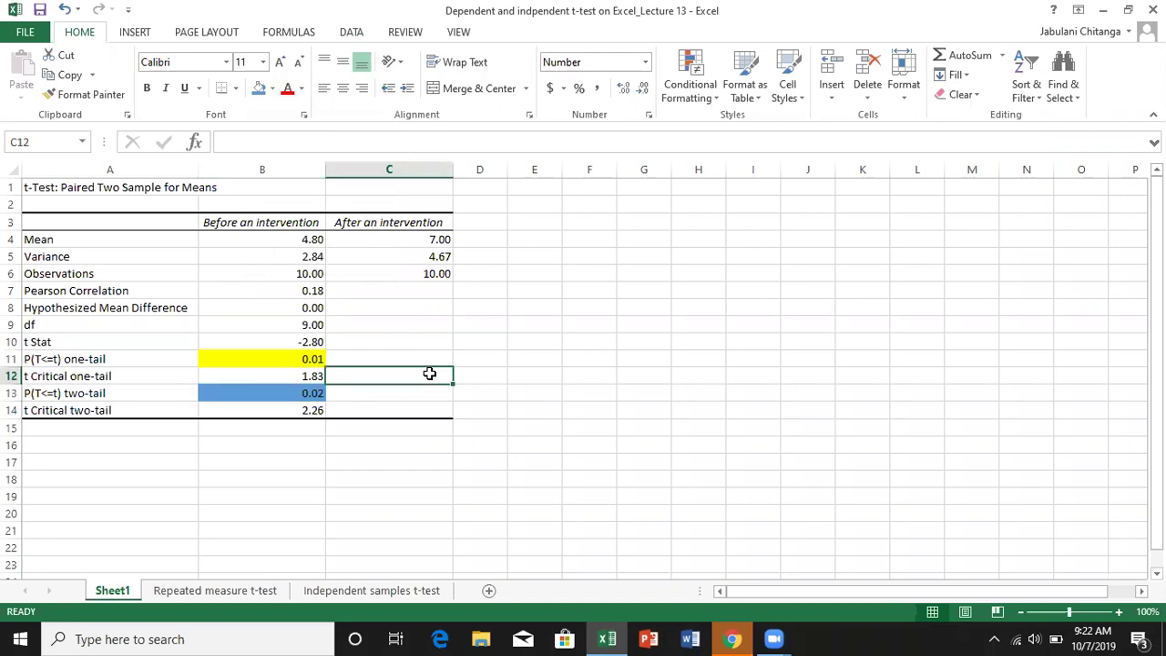
pyautogui.click(284, 341)
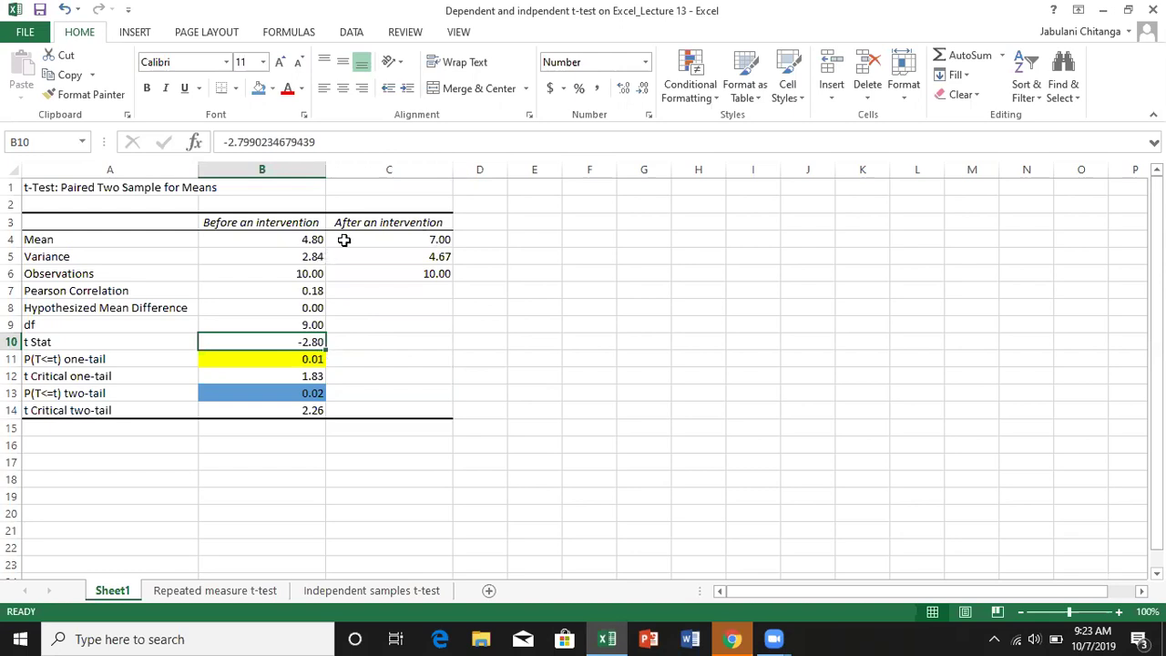
pyautogui.click(305, 239)
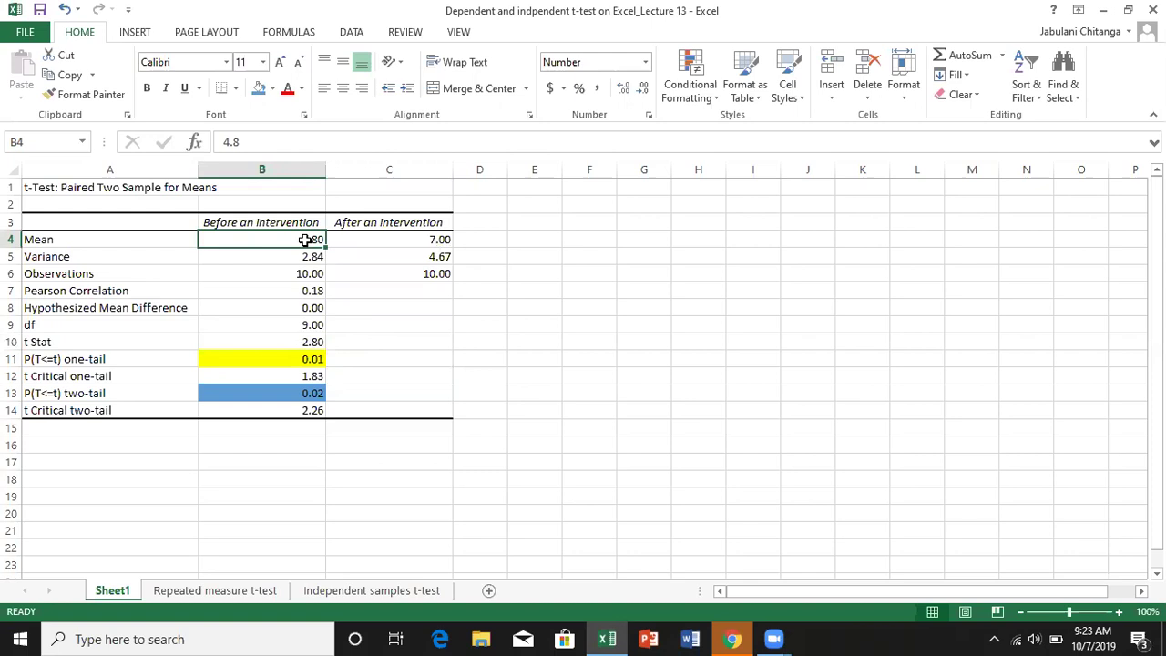
pyautogui.click(421, 239)
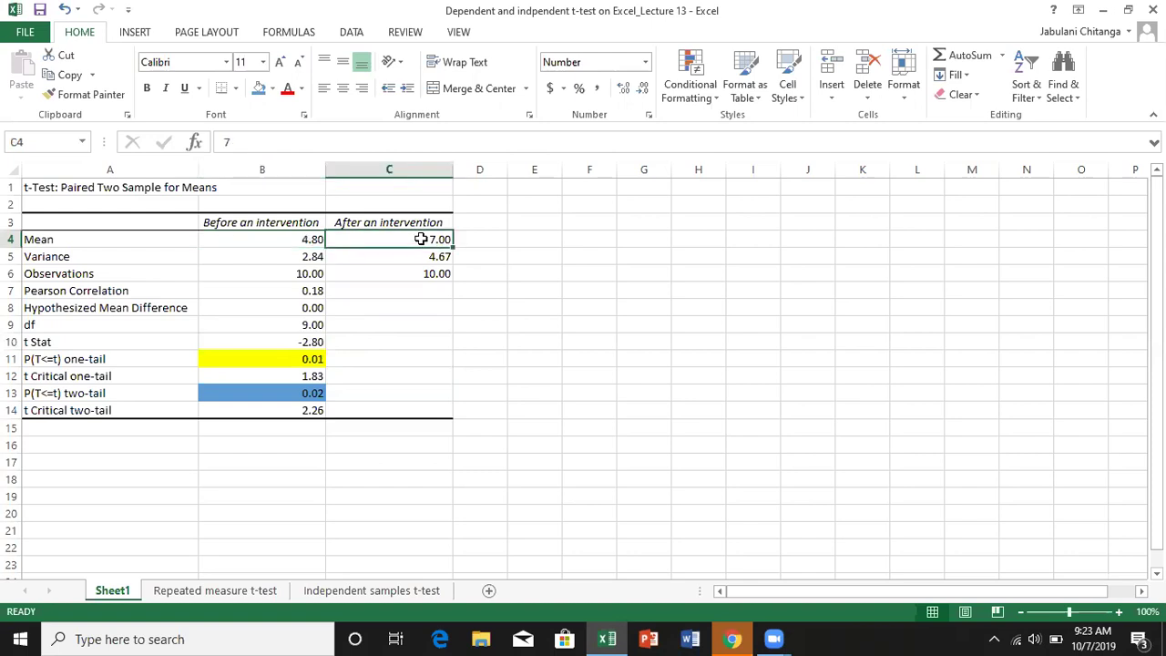
pyautogui.click(286, 359)
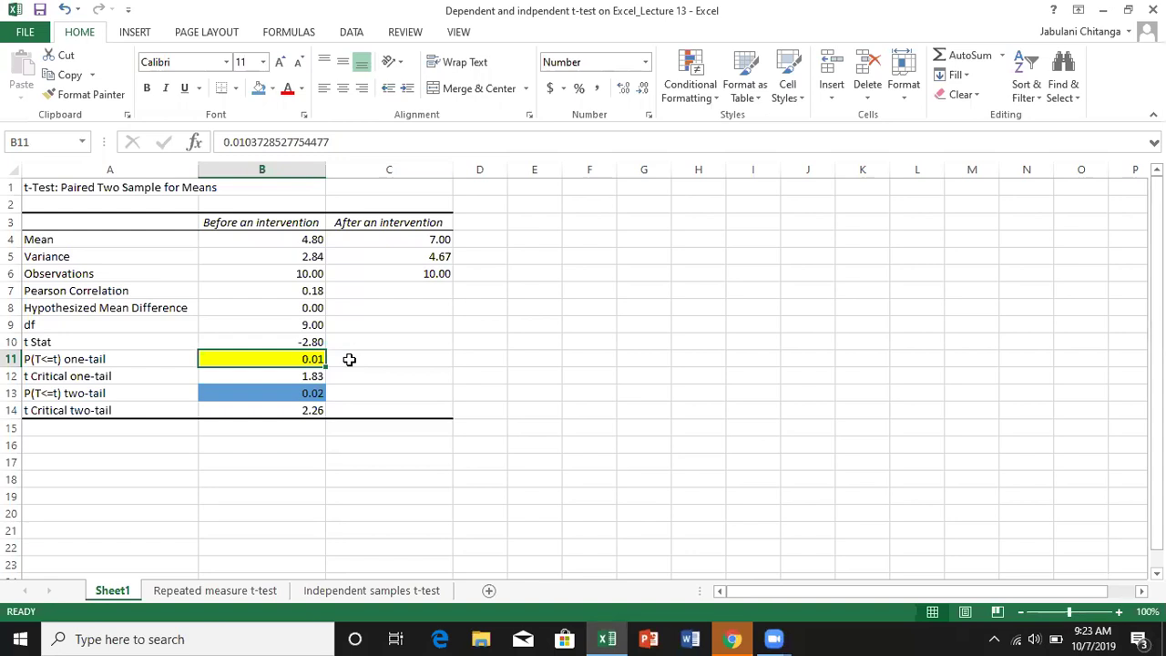
pyautogui.click(309, 393)
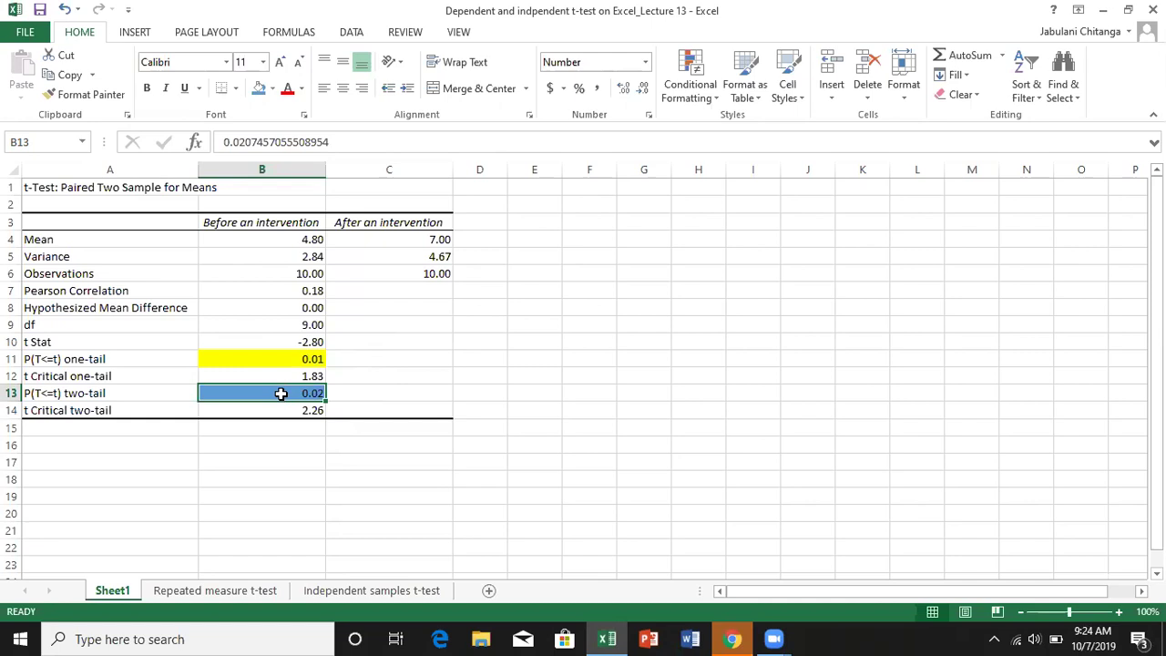
pyautogui.click(380, 393)
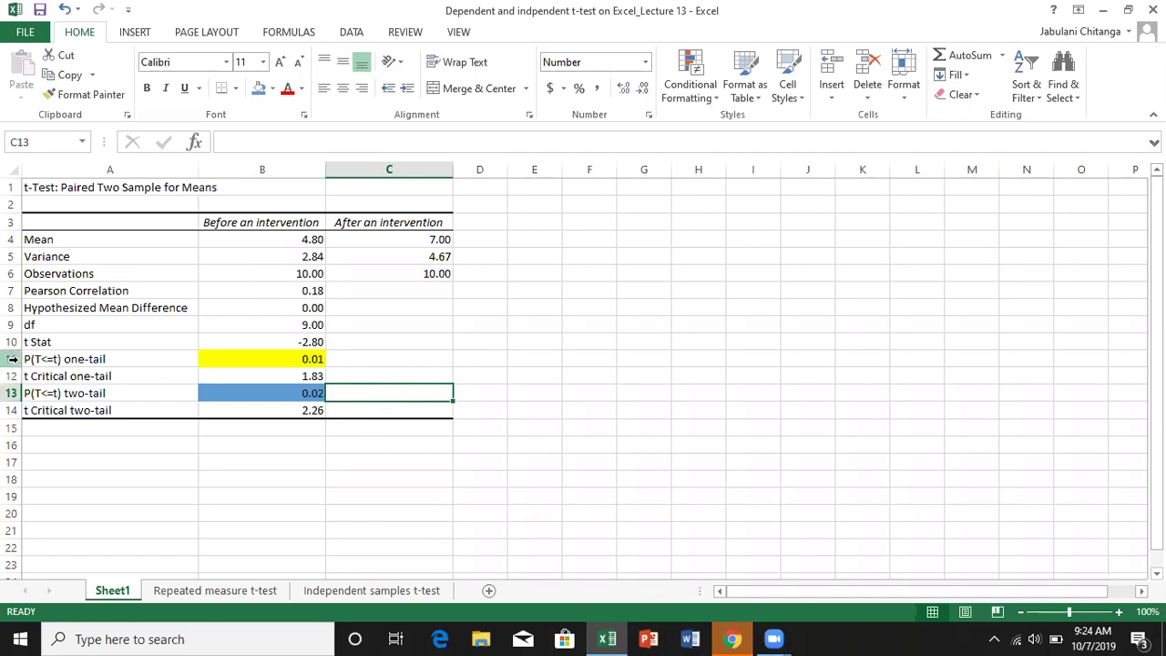
# Delete rows 11–12 holding the one-tail p-value and one-tail critical value.
pyautogui.click(13, 359)
pyautogui.moveTo(12, 359); pyautogui.dragTo(9, 374)
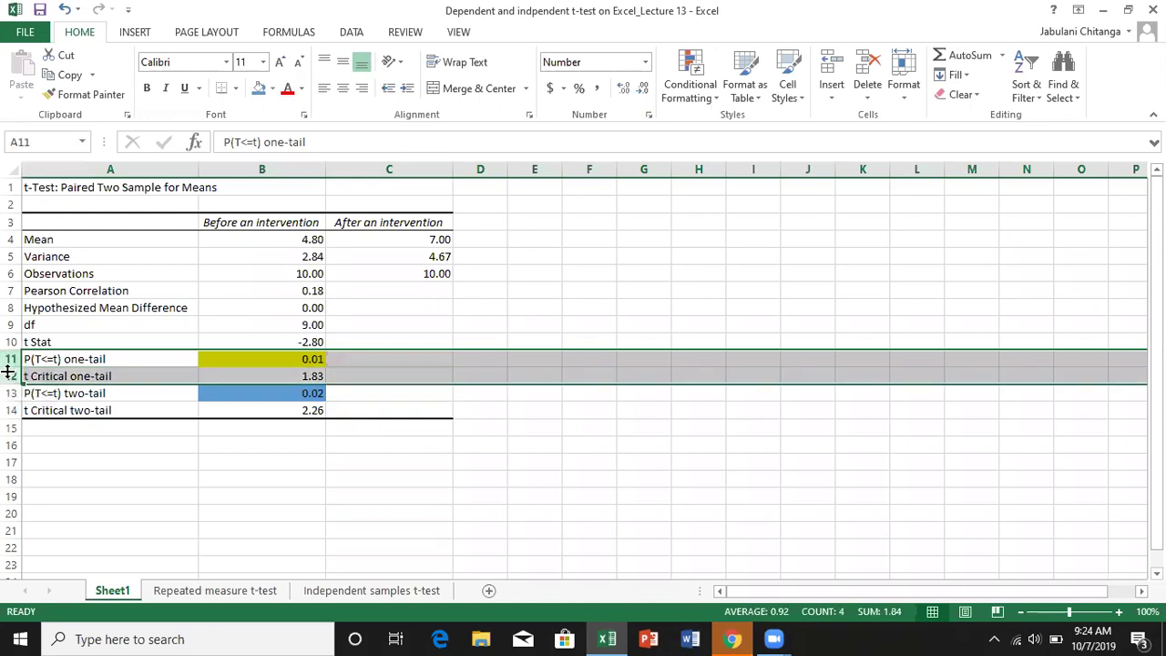
pyautogui.rightClick(8, 372)
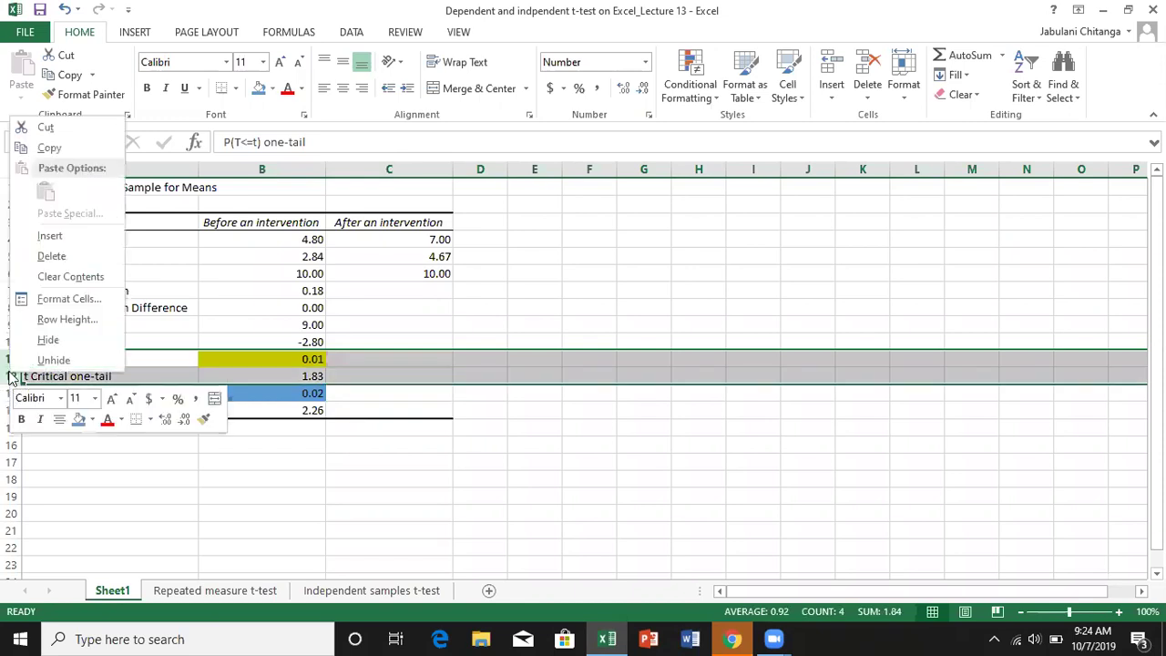
pyautogui.click(57, 260)
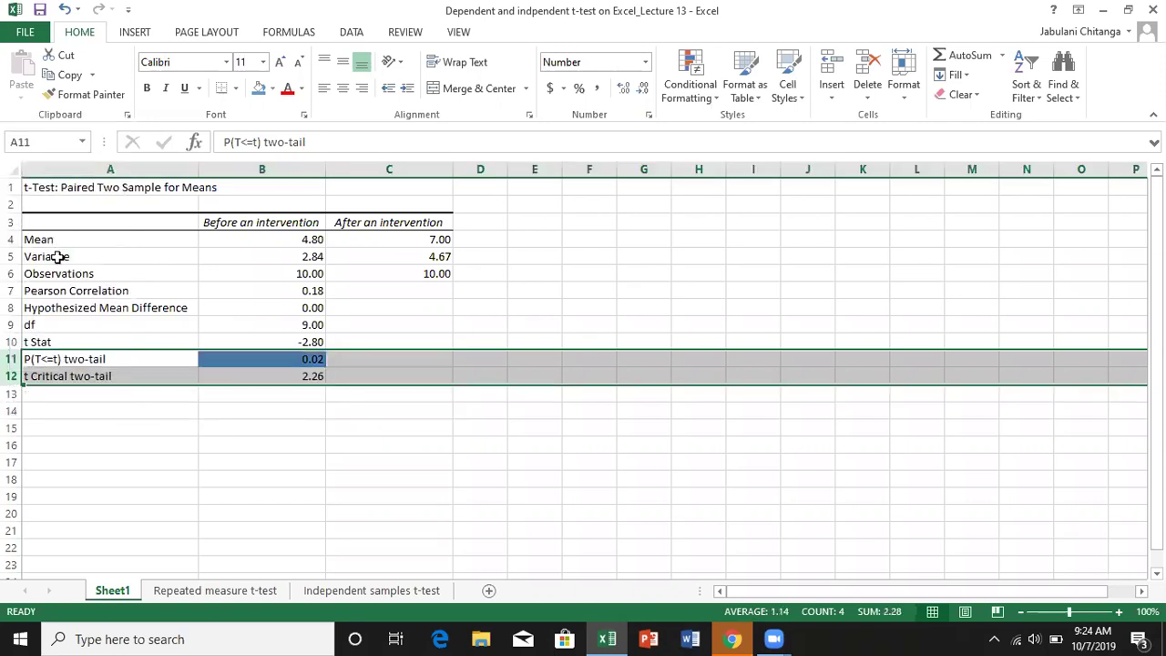
pyautogui.click(148, 434)
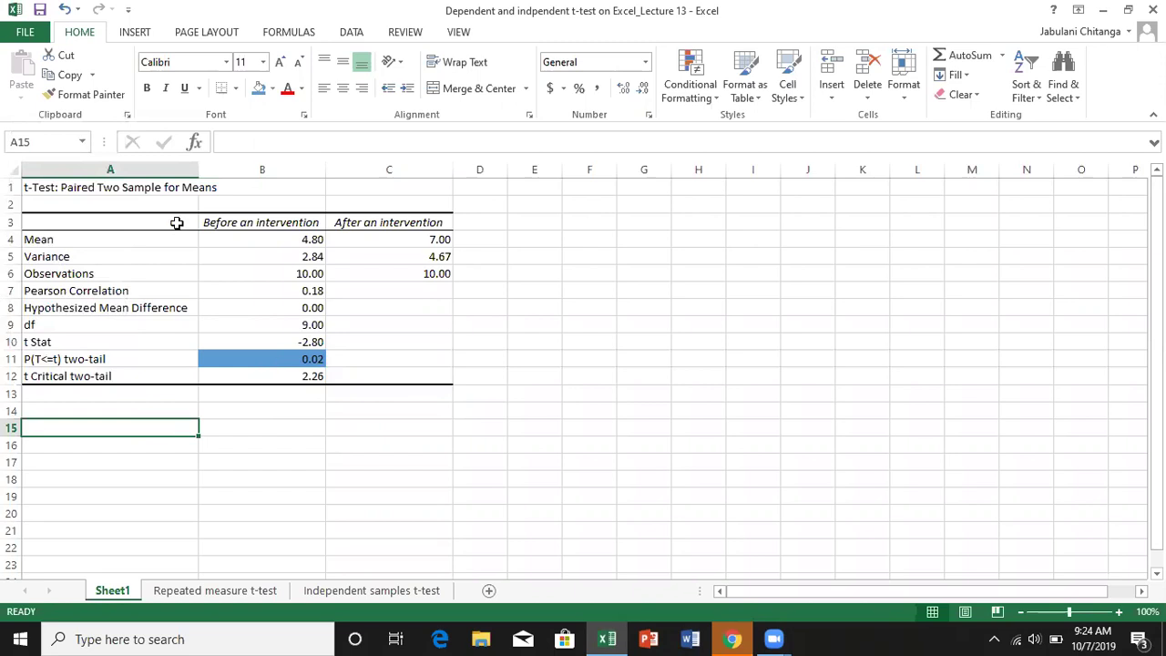
# Select the table range A1:C12 and copy it.
pyautogui.click(36, 187)
pyautogui.moveTo(36, 187); pyautogui.dragTo(428, 379)
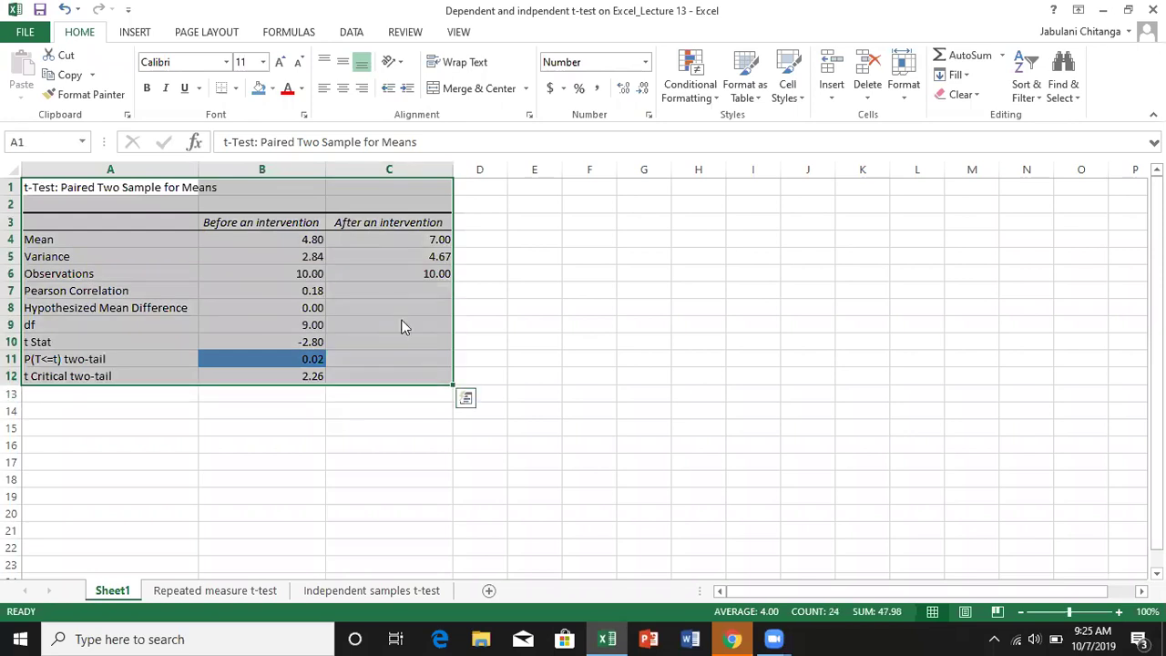
pyautogui.rightClick(403, 323)
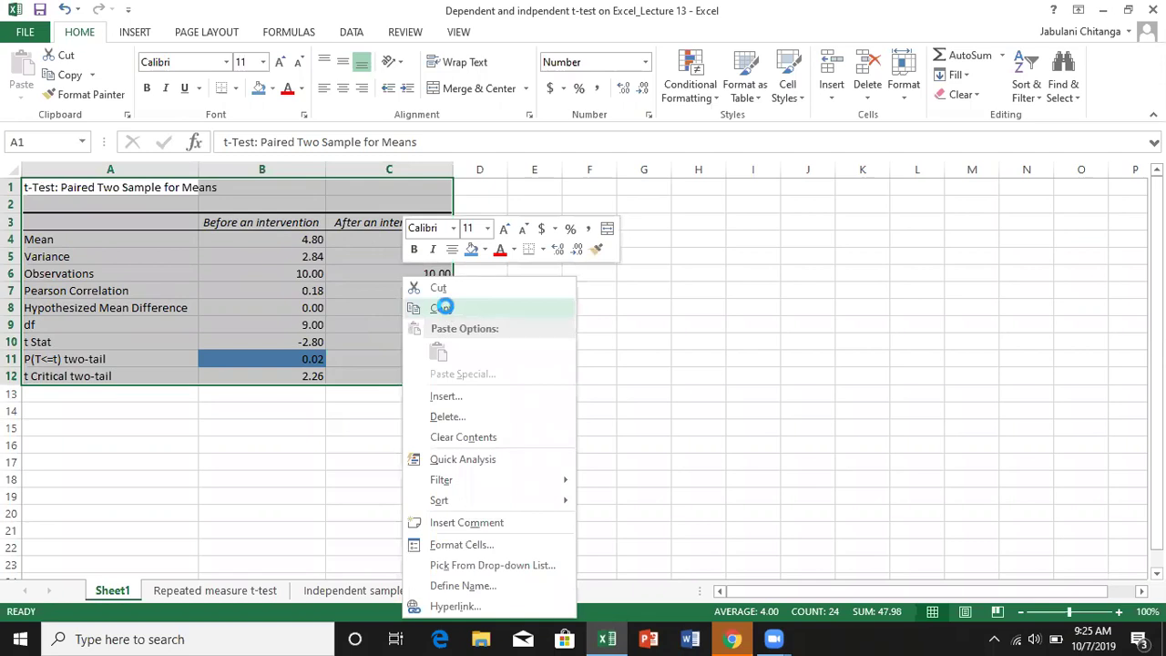
pyautogui.click(444, 308)
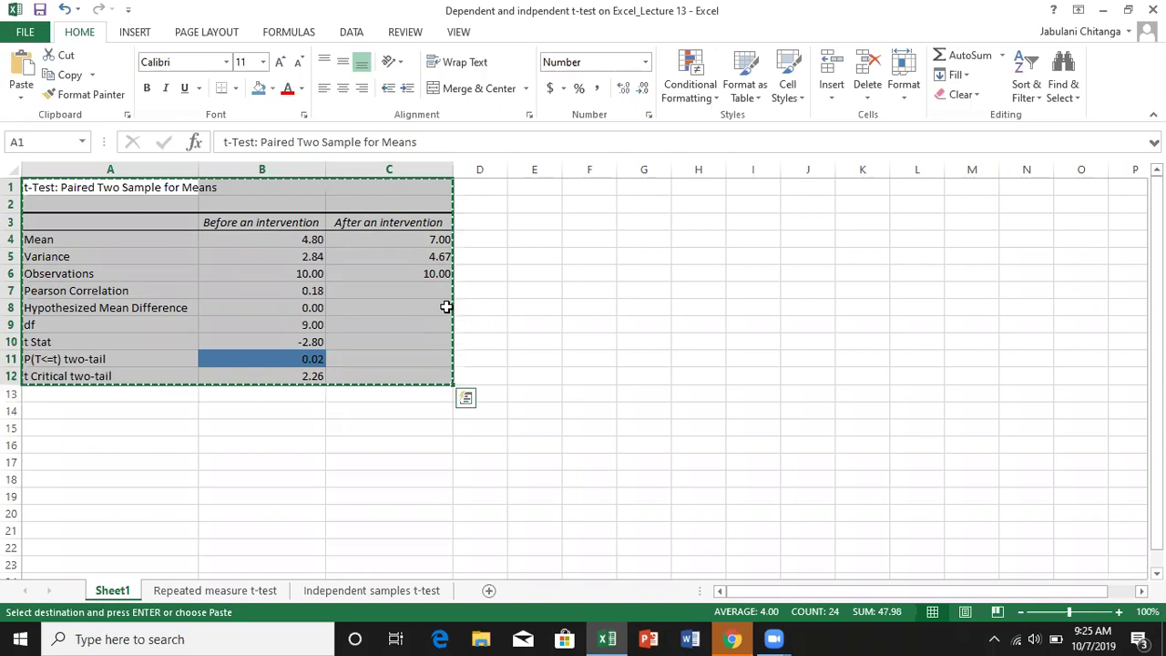
# Enter the label 'Stating the hypotheses' in cell A15.
pyautogui.click(300, 442)
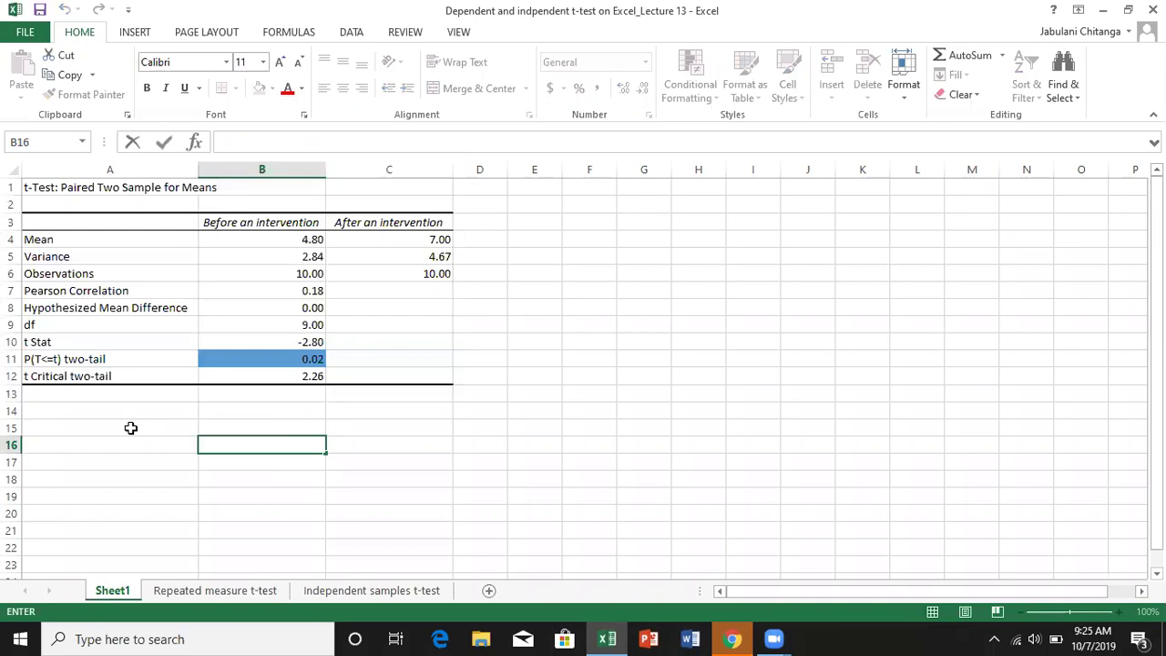
pyautogui.click(130, 427)
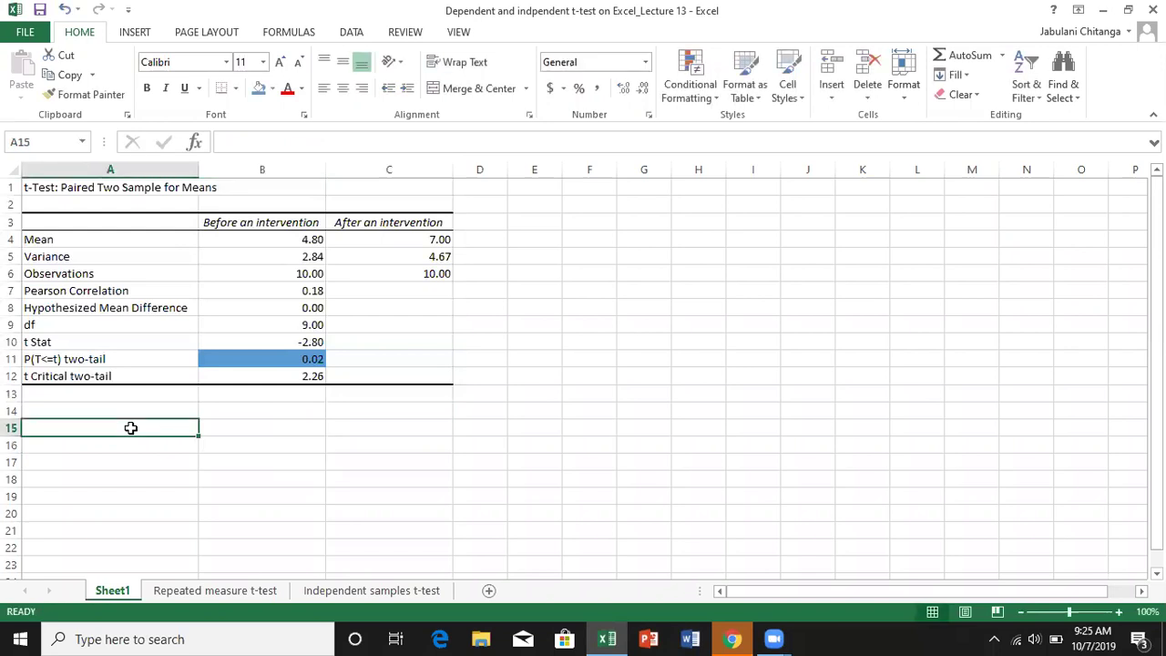
pyautogui.write('Hyo')
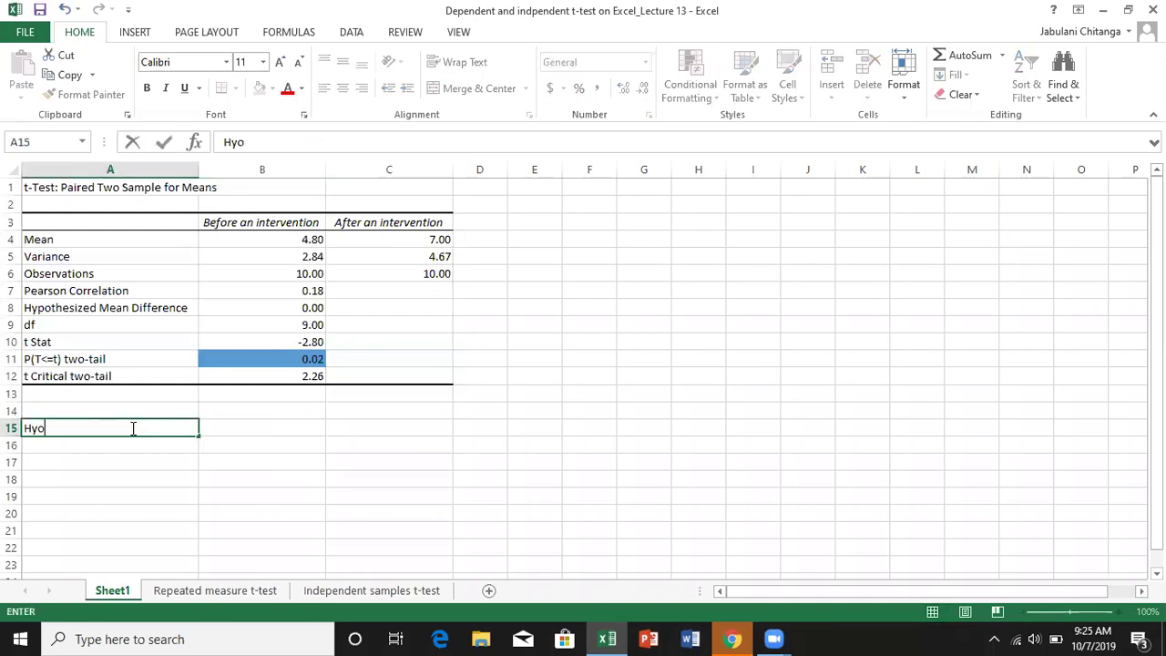
pyautogui.press('BackSpace')
pyautogui.write('potheses')
pyautogui.press('BackSpace')
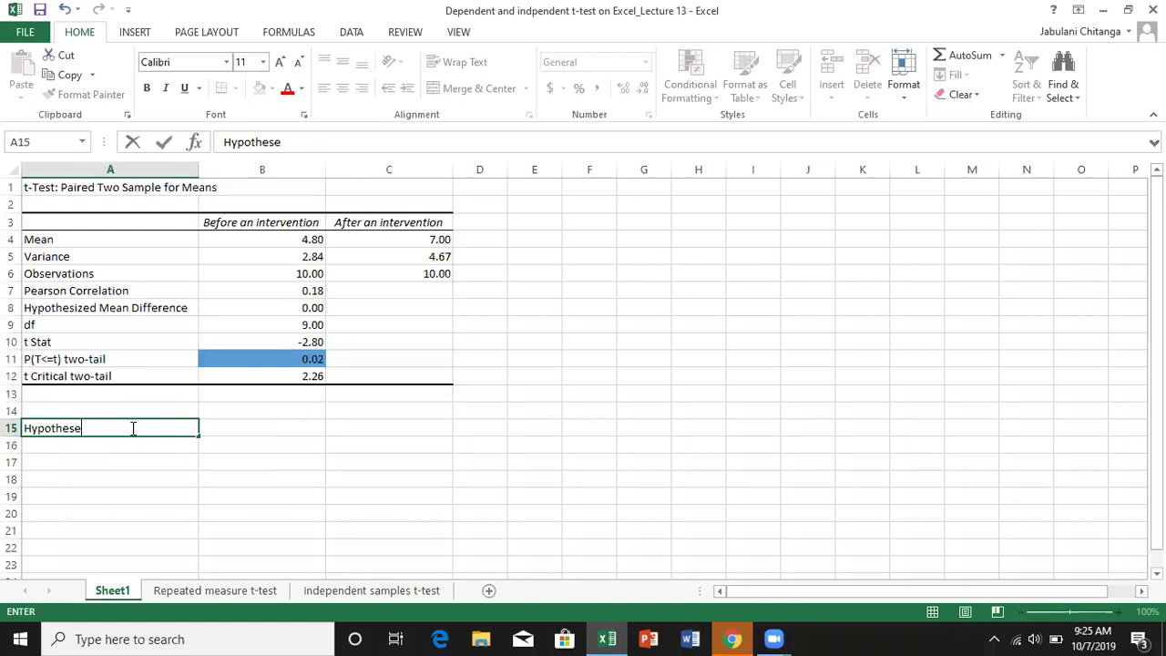
pyautogui.press('BackSpace')
pyautogui.press('BackSpace')
pyautogui.press('BackSpace')
pyautogui.press('BackSpace')
pyautogui.press('BackSpace')
pyautogui.press('BackSpace')
pyautogui.press('BackSpace')
pyautogui.press('BackSpace')
pyautogui.press('BackSpace')
pyautogui.write('S')
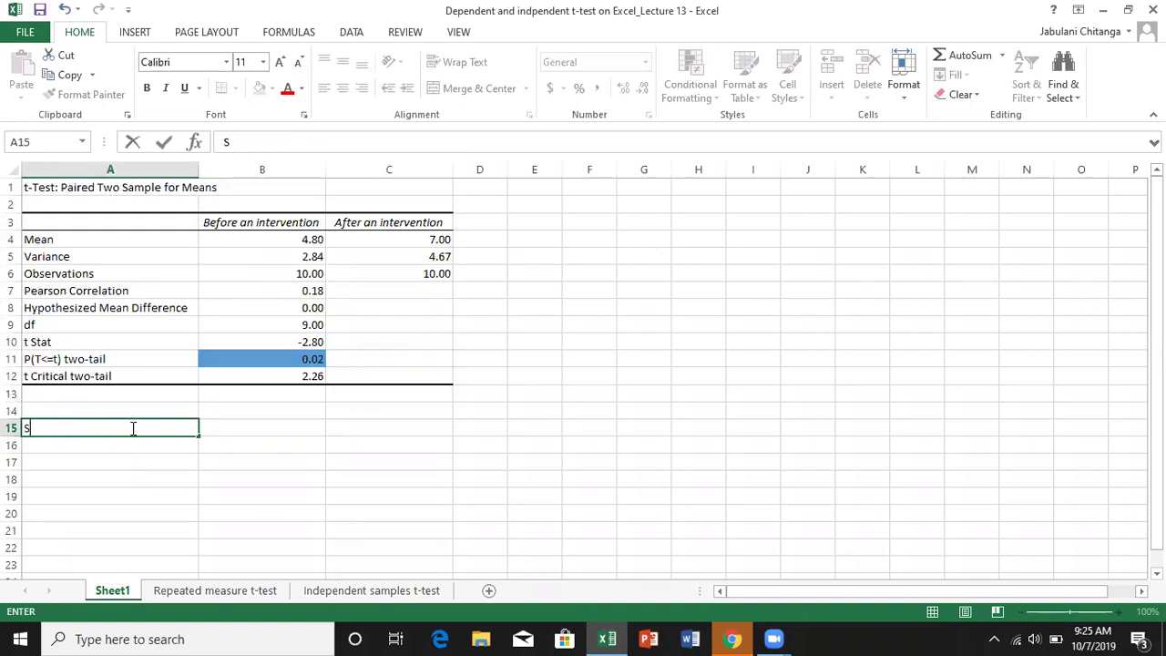
pyautogui.write('tating')
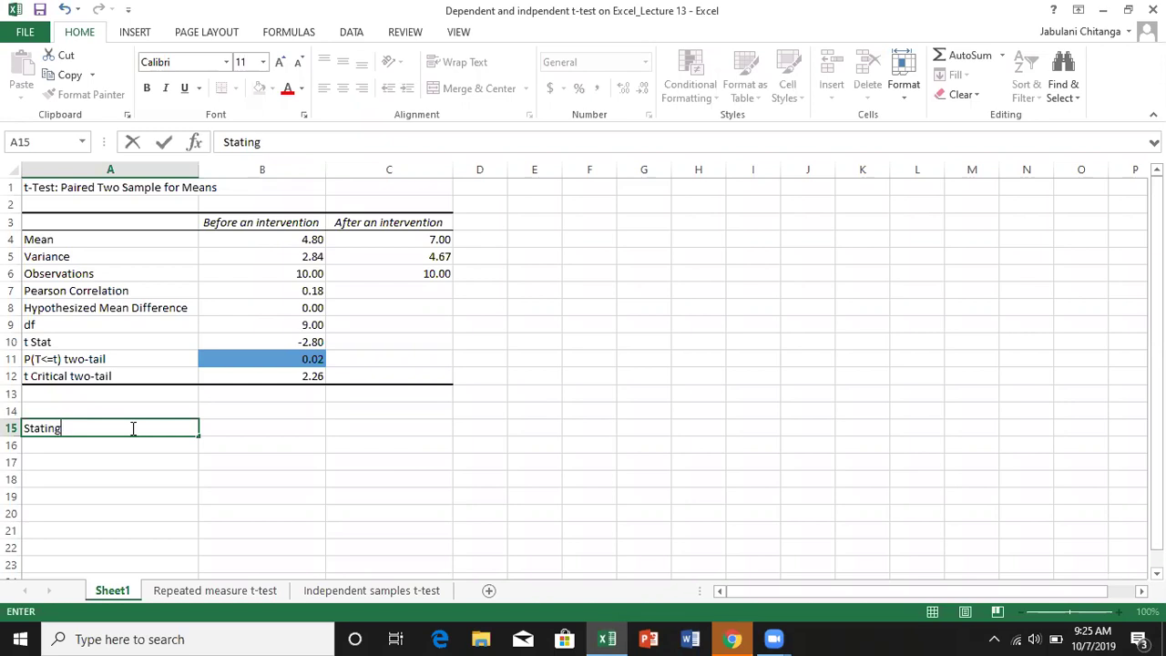
pyautogui.write(' the hypotheses')
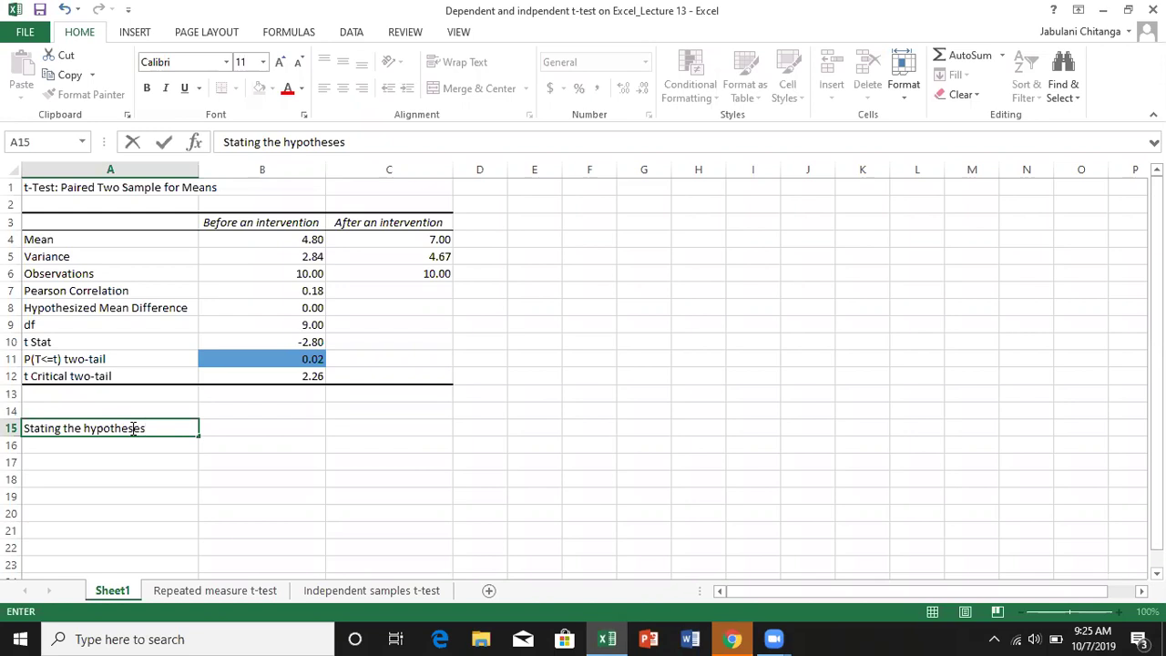
pyautogui.press('Return')
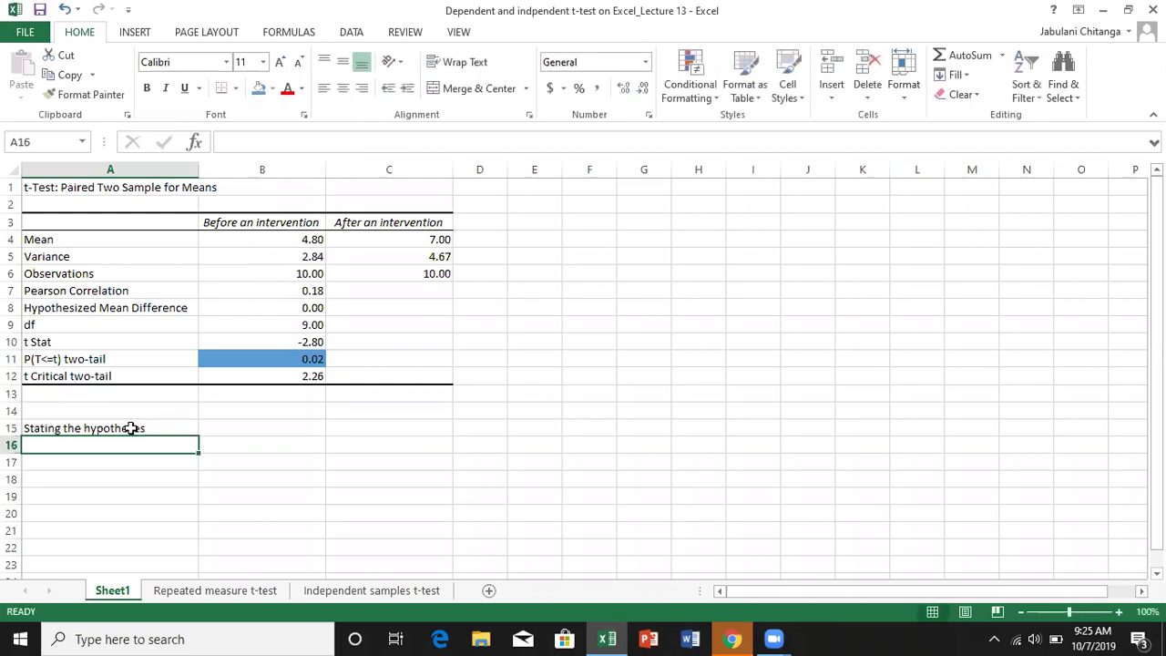
# Enter 'Critical region' in A16 below it.
pyautogui.write('Cr')
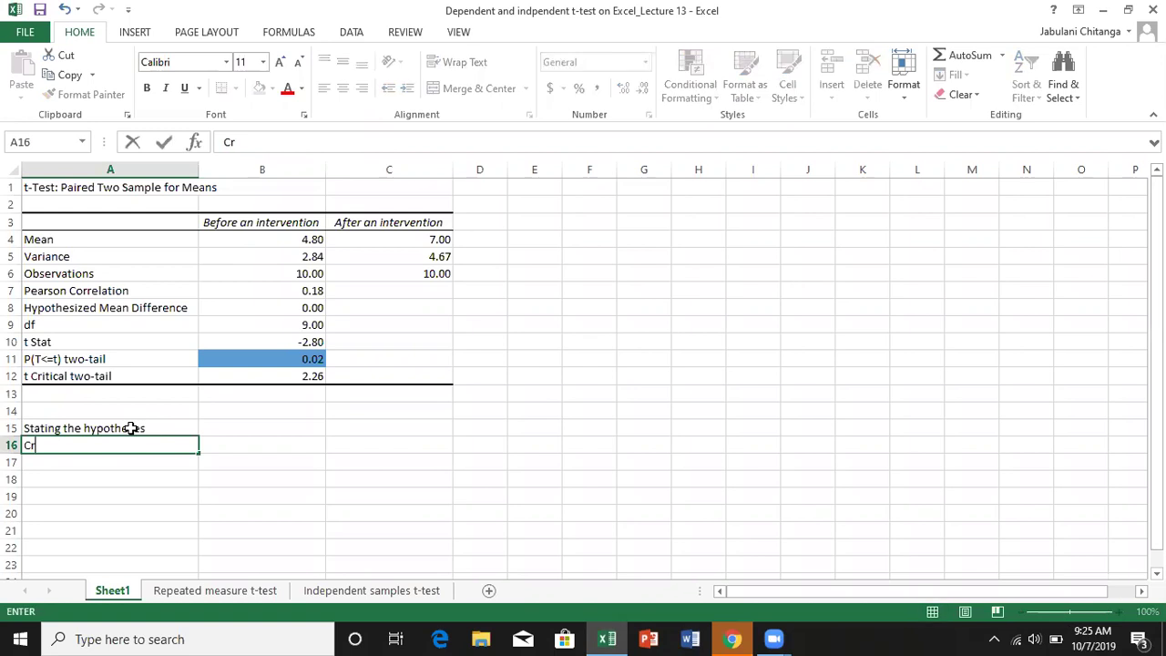
pyautogui.write('itical region')
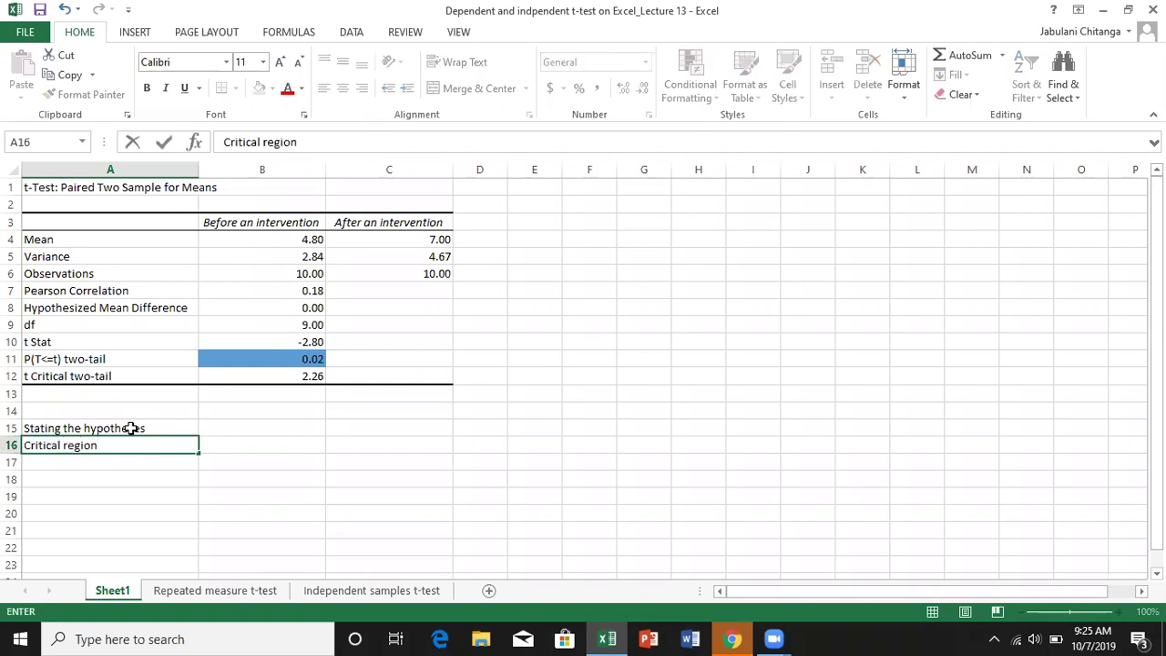
pyautogui.click(245, 446)
pyautogui.click(287, 377)
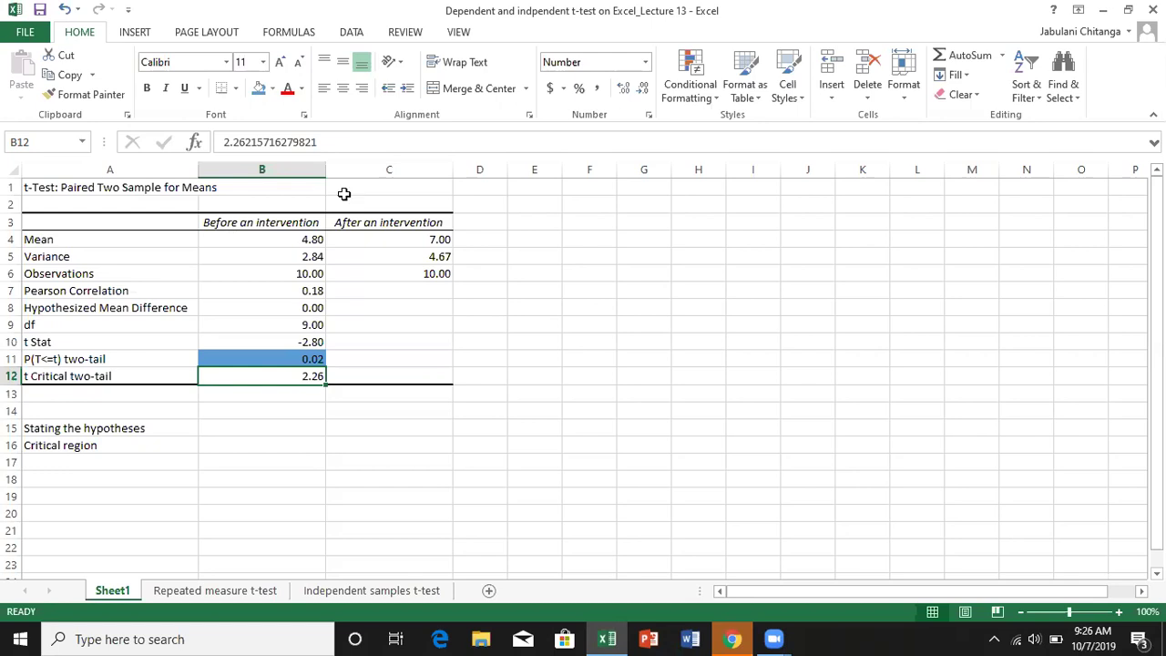
# Type 'Computation' in A17 and 'Conclusion' in A18.
pyautogui.click(50, 466)
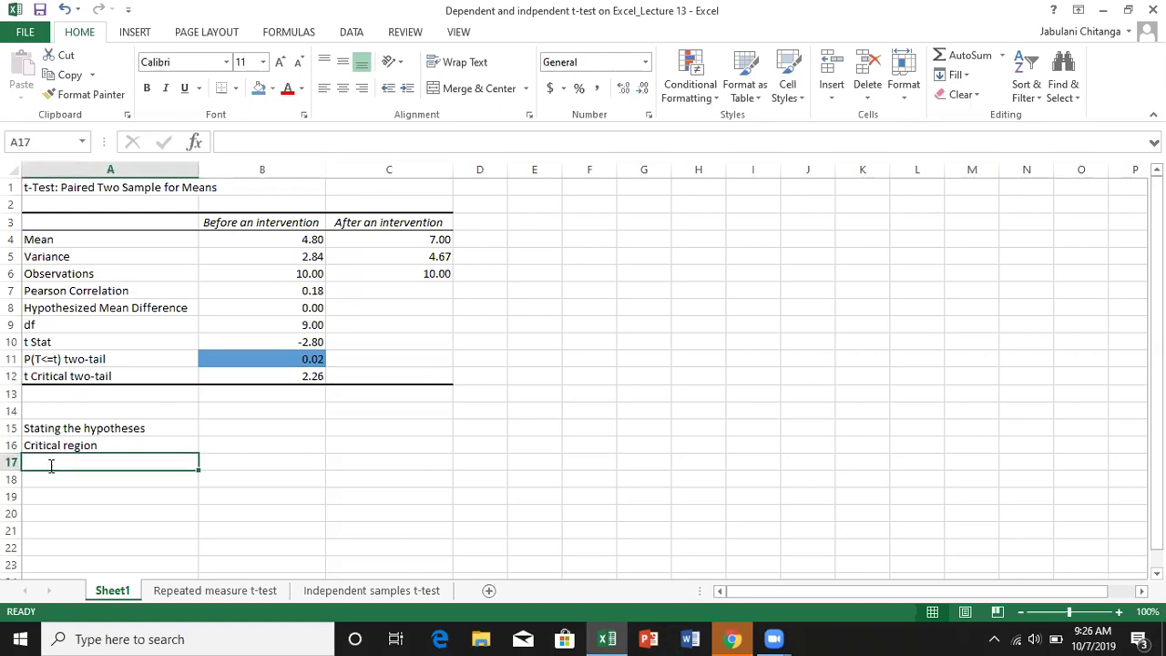
pyautogui.write('Comput')
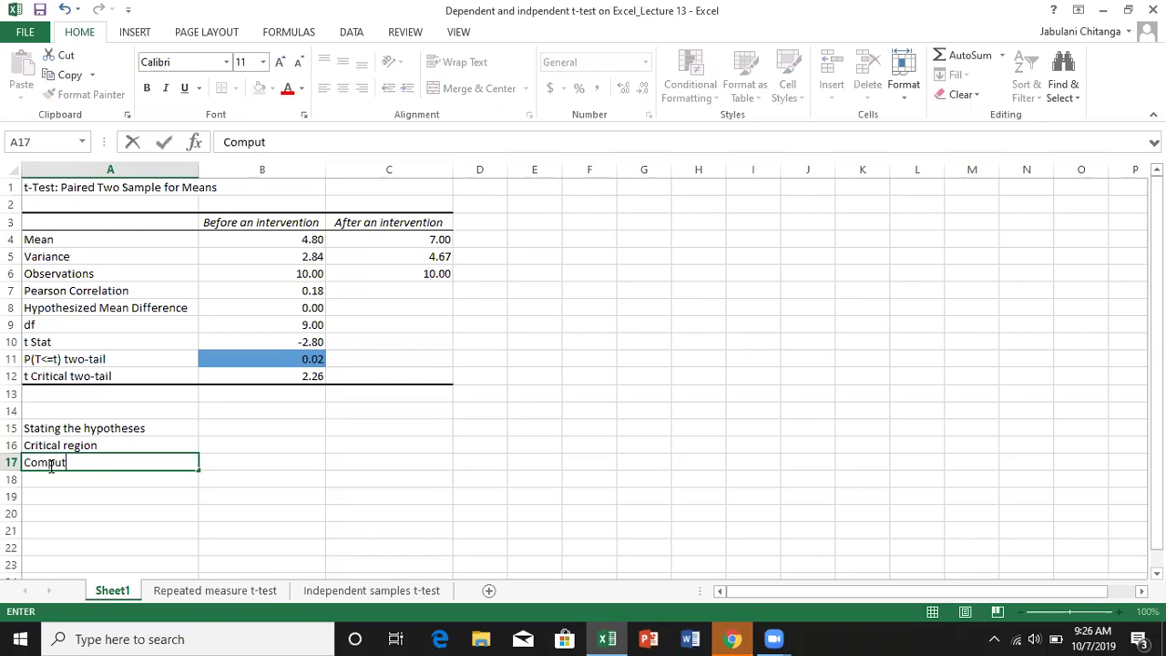
pyautogui.write('ation')
pyautogui.click(124, 445)
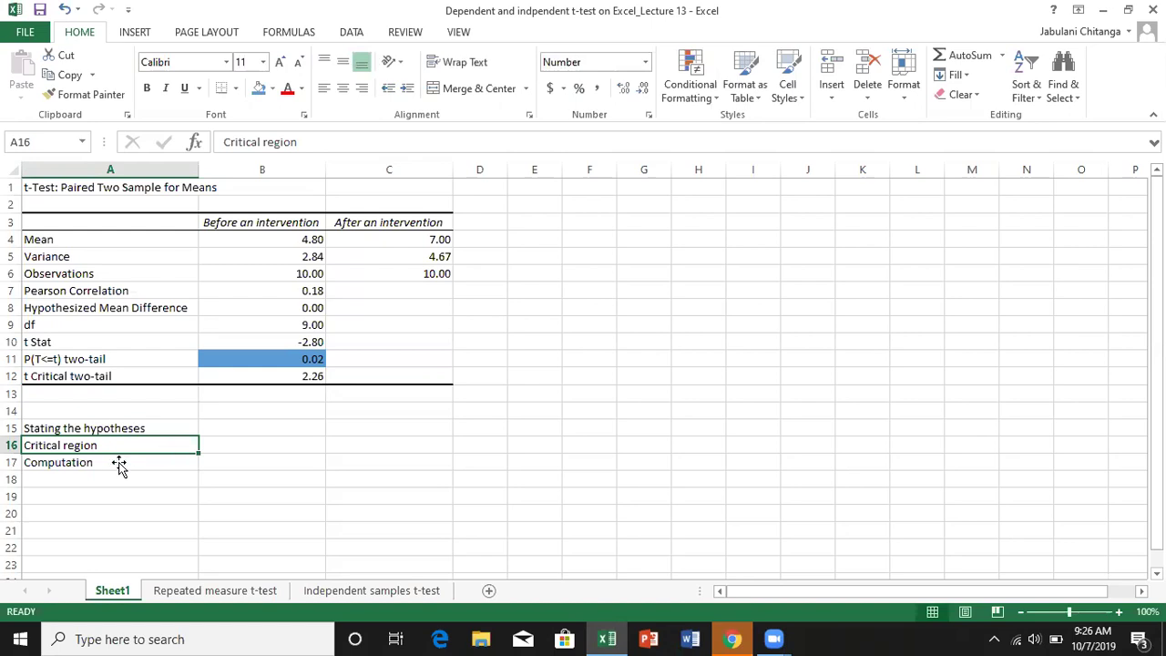
pyautogui.click(309, 341)
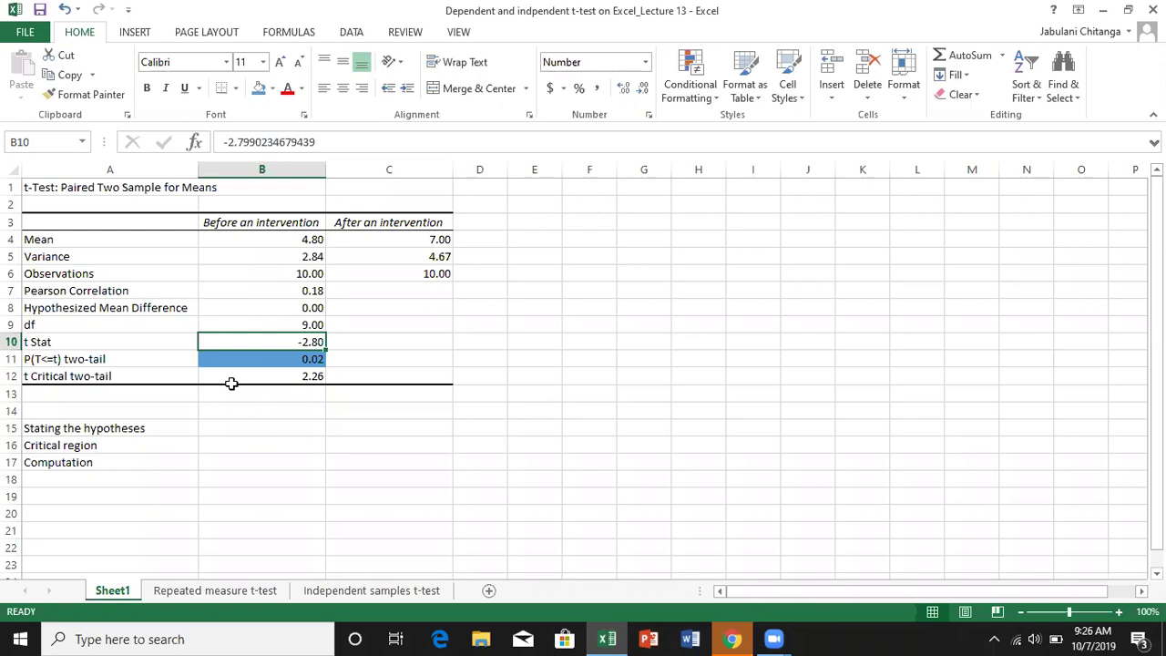
pyautogui.click(68, 480)
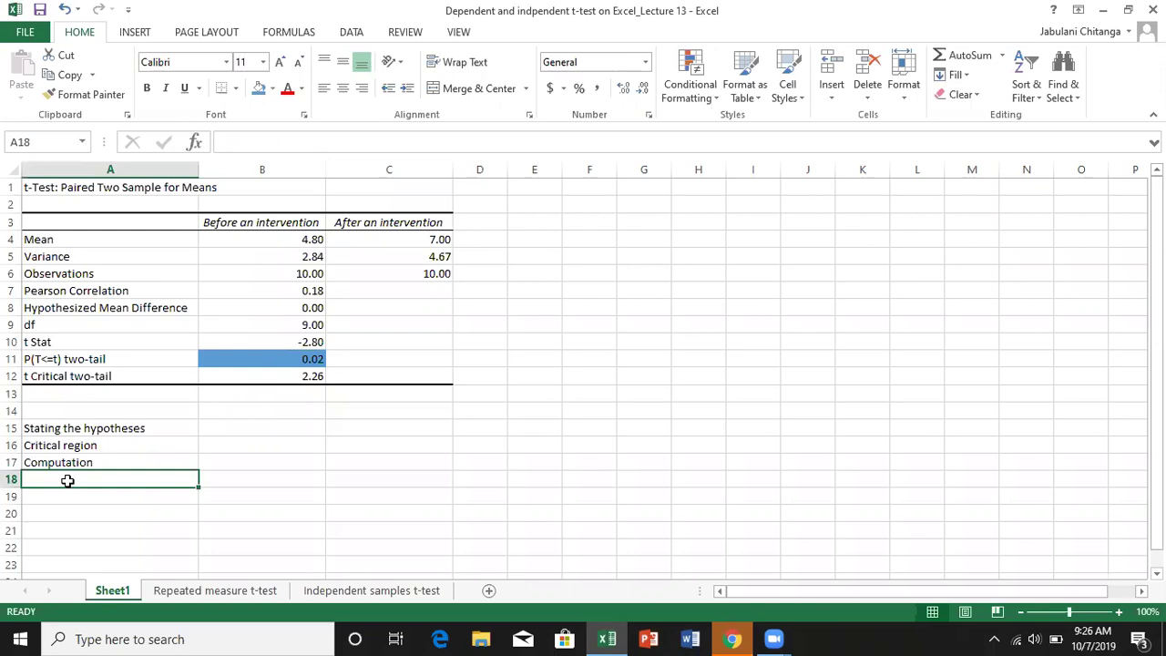
pyautogui.write('Conclusion')
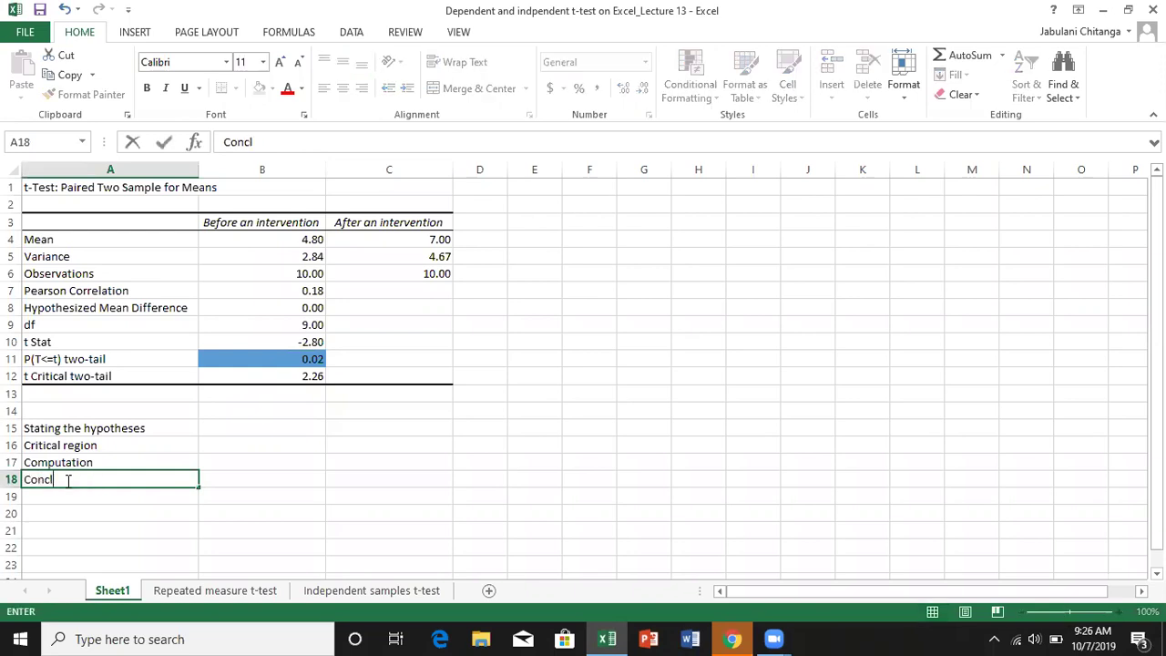